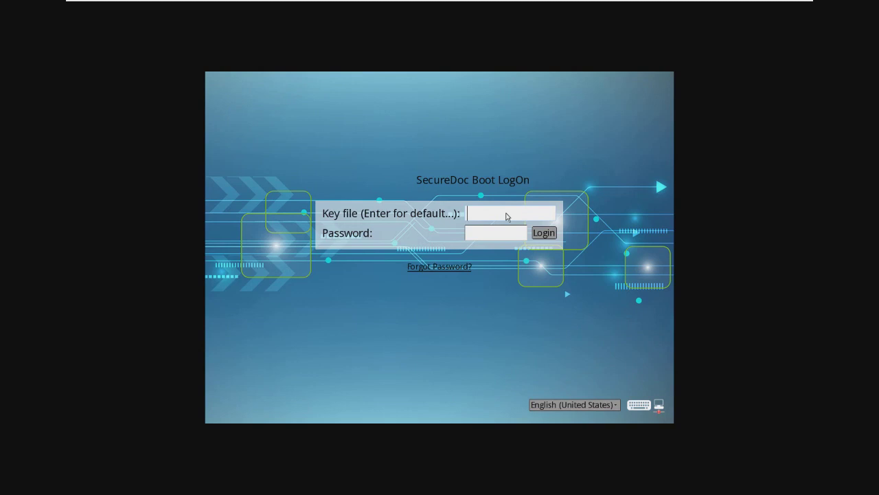
- Enter winmagic as the key file at boot logon and open its Challenge Response password recovery
type("winmagic")
left_click(450, 269)
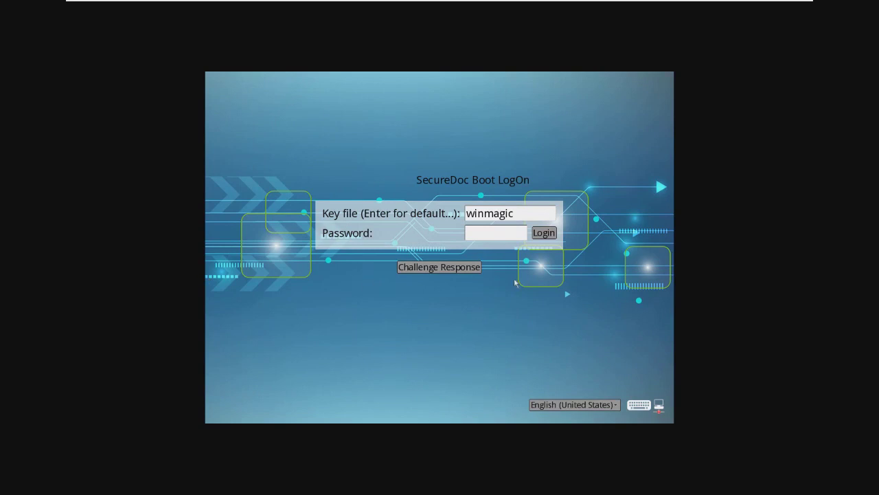
left_click(424, 269)
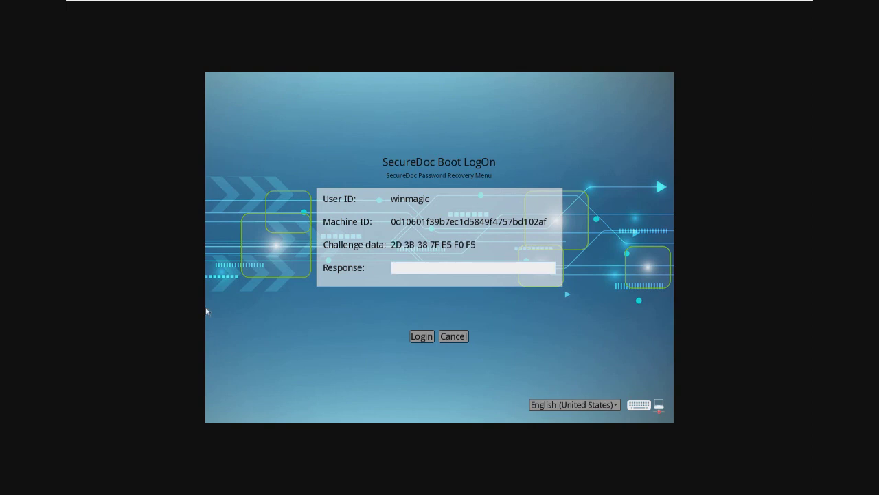
- Switch to the SecureDoc Enterprise Server console, enter the challenge data from the boot logon for user winmagic, and generate the recovery response
key("alt+Tab")
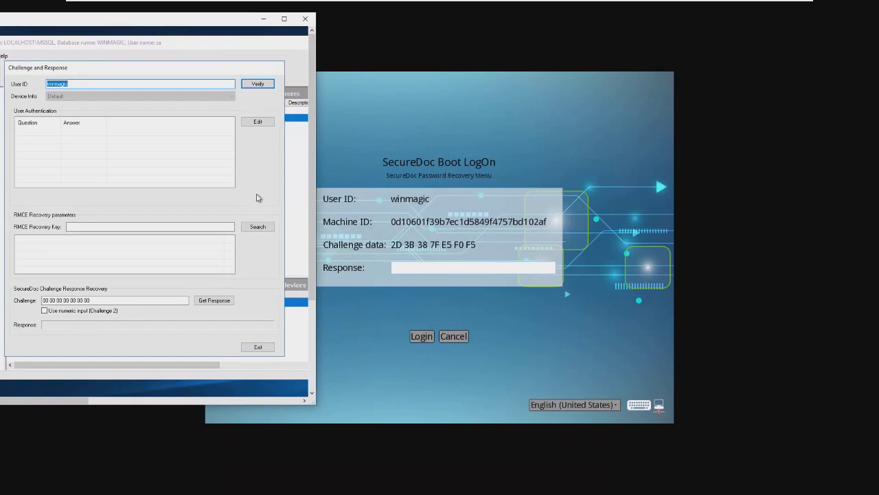
left_click_drag(114, 22, 295, 25)
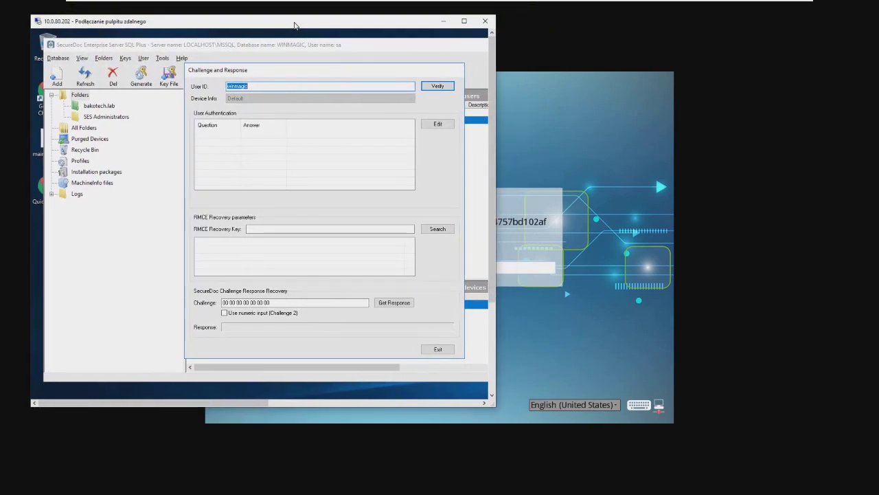
left_click_drag(296, 26, 148, 15)
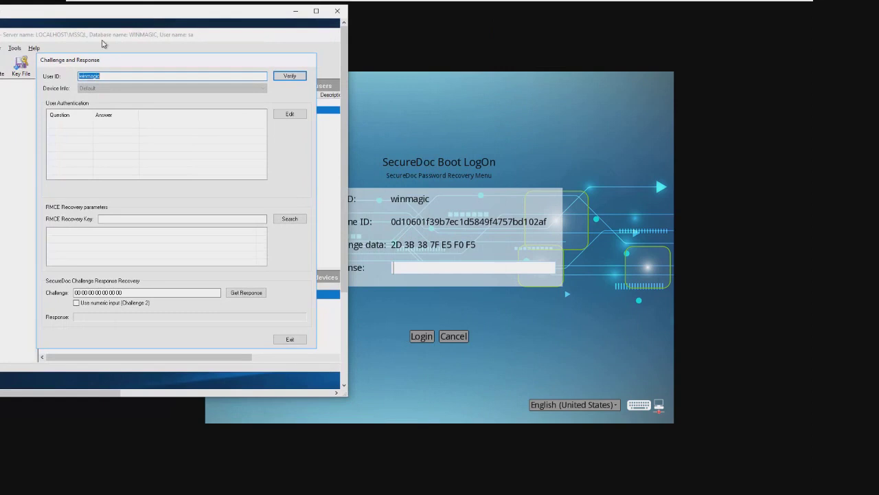
left_click(109, 77)
left_click(153, 293)
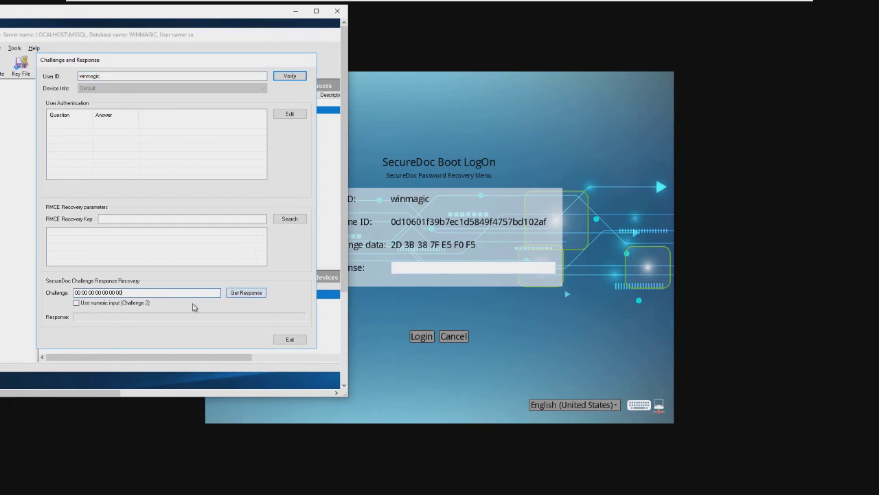
key("Home")
type("02")
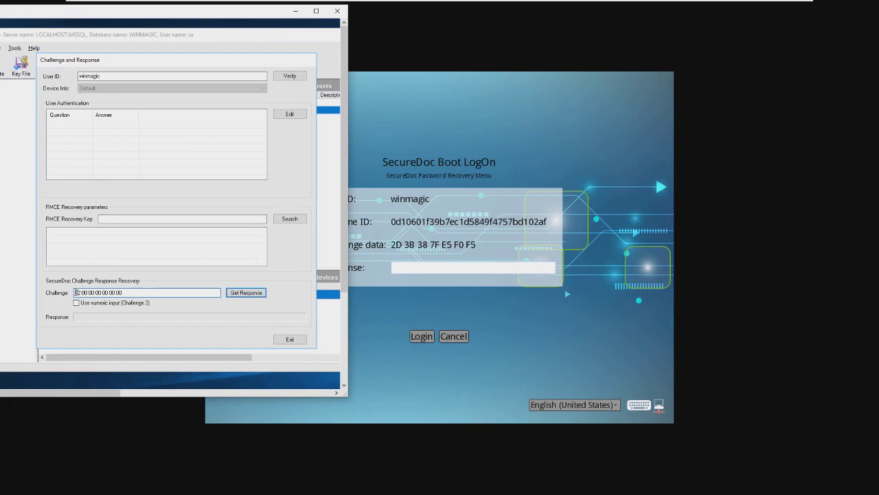
left_click(84, 293)
type("2d 3b 38 7f e5 f0 f5")
left_click(257, 293)
left_click(73, 317)
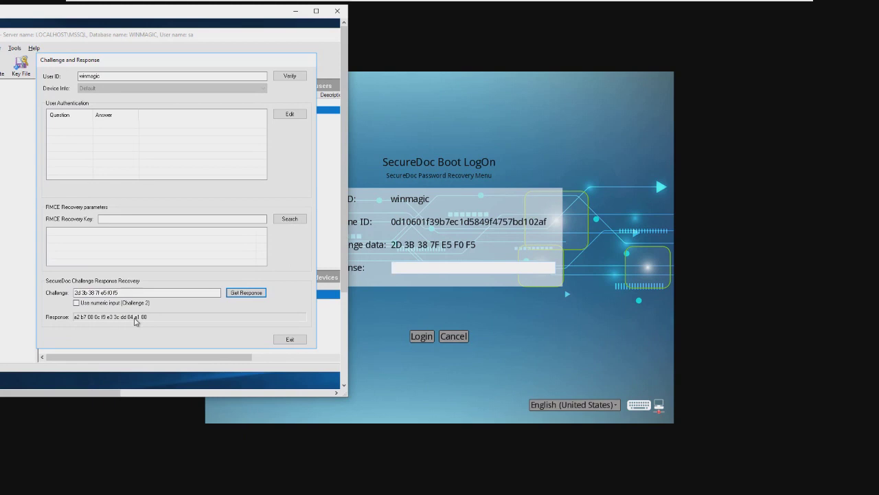
- Cancel the password recovery on the client and log on with the winmagic key file and its password
left_click(409, 277)
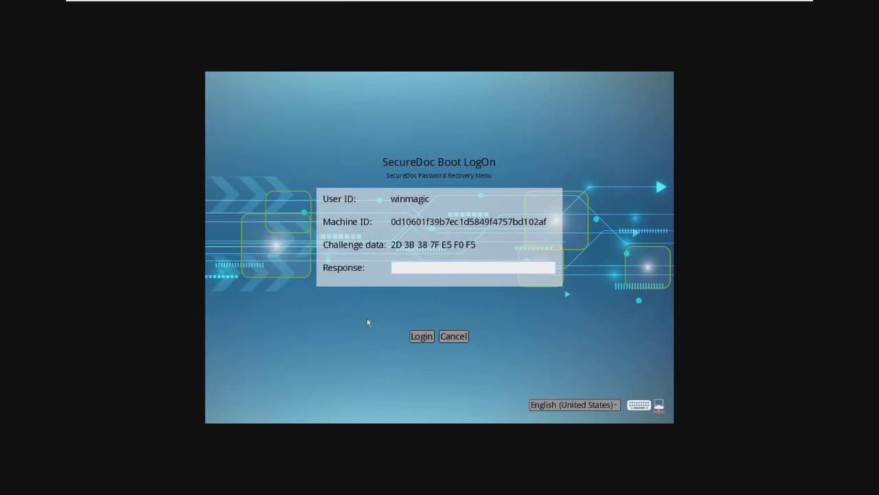
left_click(453, 338)
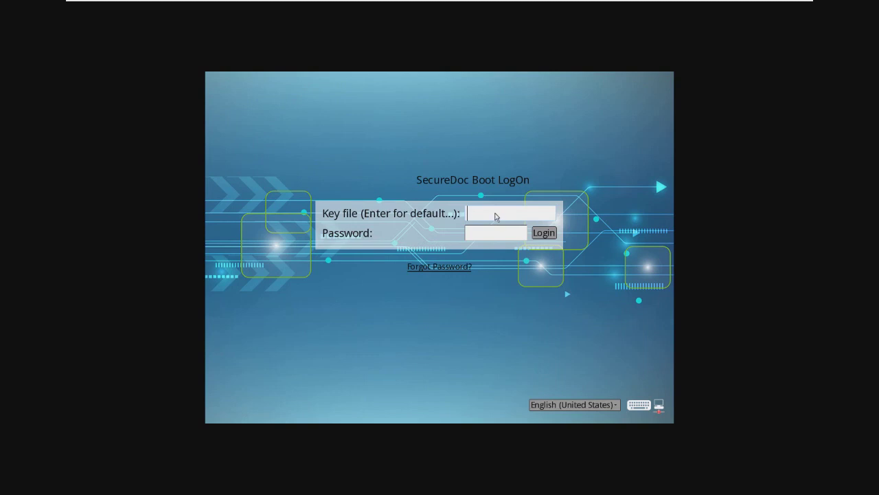
type("winmagic")
key("Tab")
type("*******")
key("Return")
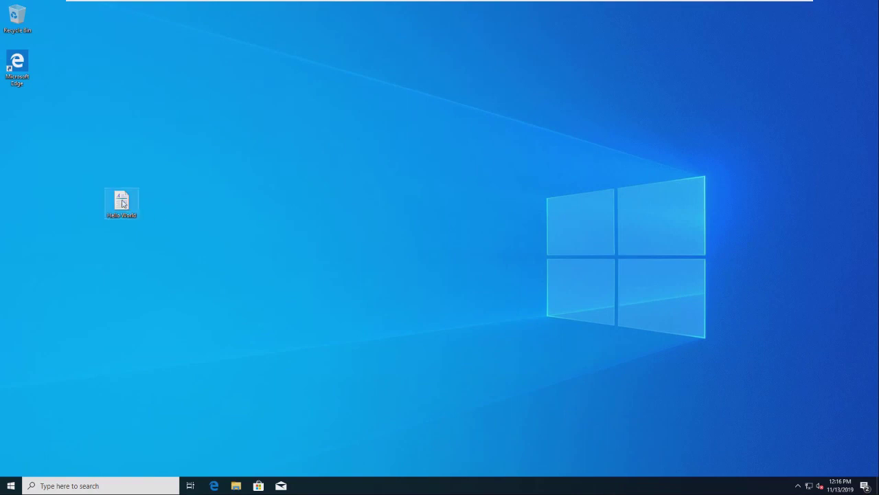
- Open the Hello World desktop file in the SFE encryption utility, review the available encryption keys, and close it without encrypting
mouse_move(123, 204)
right_click(125, 210)
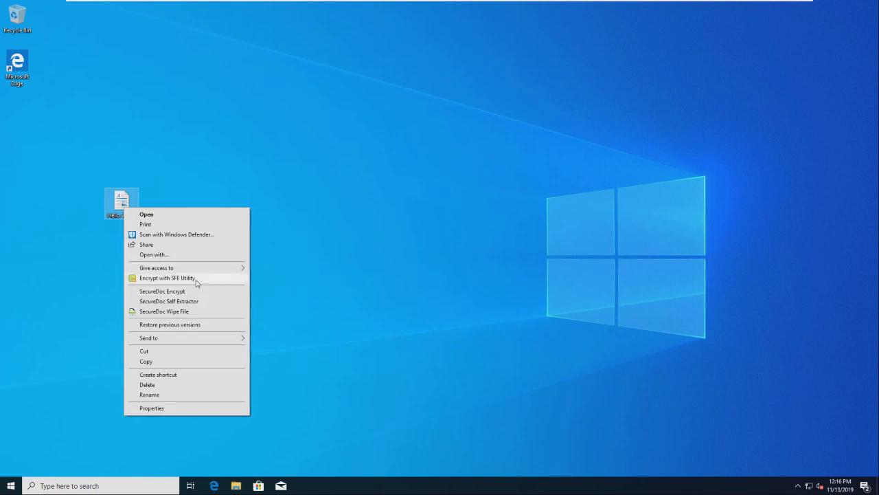
left_click(168, 278)
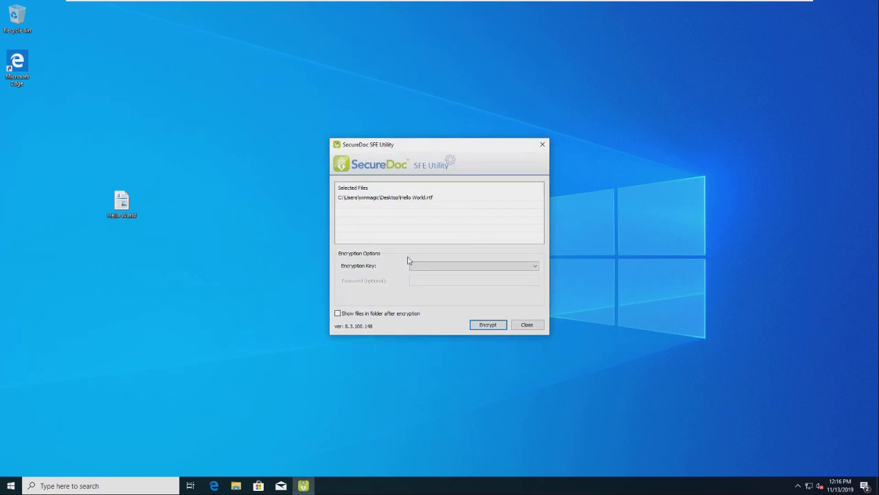
left_click(414, 269)
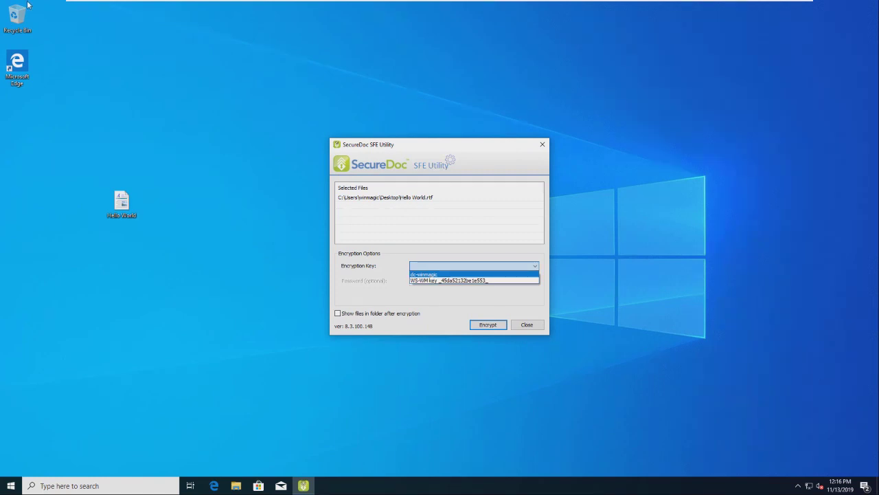
left_click(392, 299)
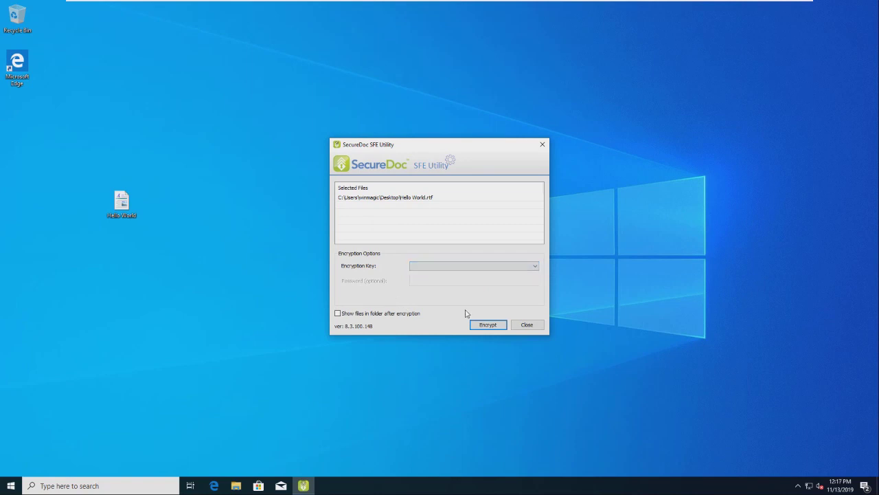
left_click(525, 325)
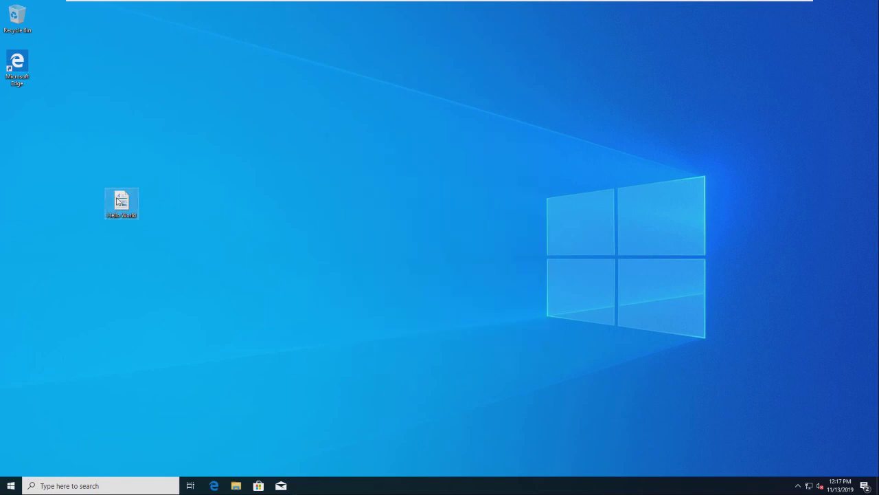
- Open the SecureDoc Self Extractor for the Hello World file, look over its destination and password fields, and close it
right_click(118, 199)
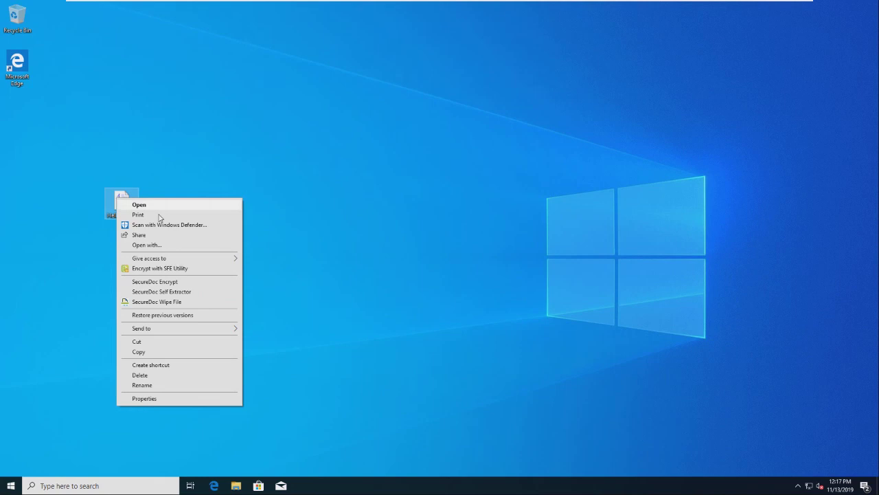
left_click(182, 292)
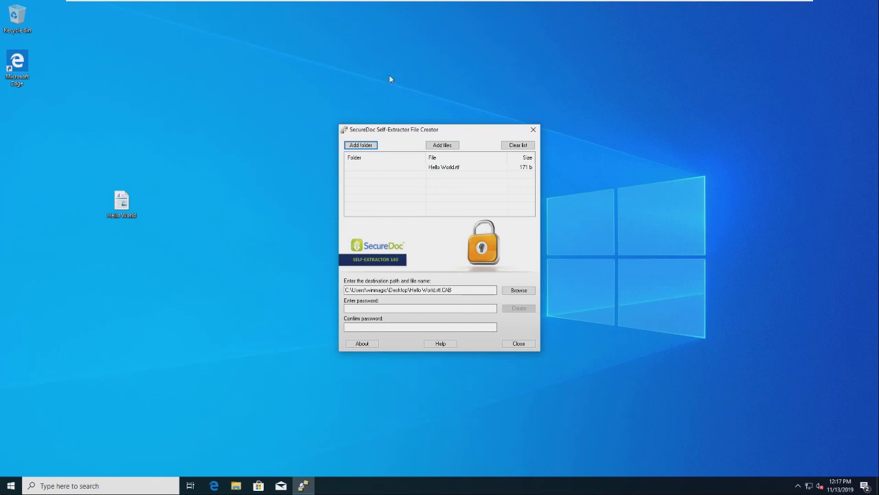
left_click(424, 308)
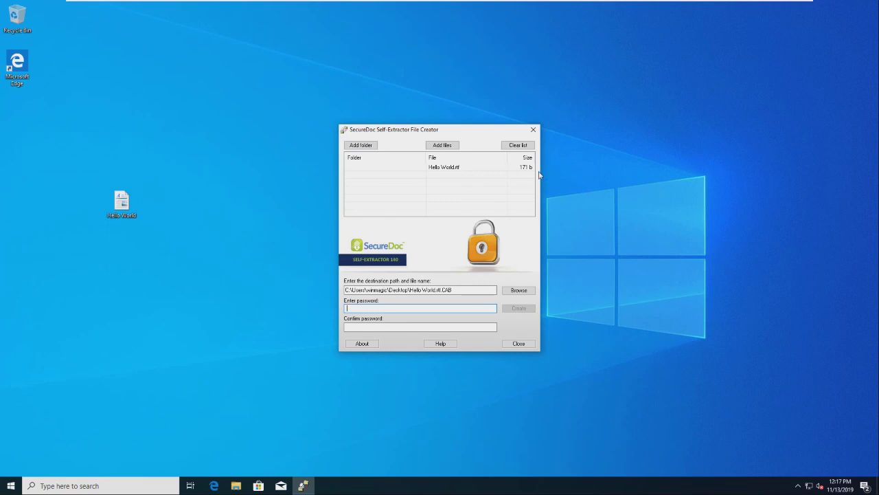
left_click(534, 130)
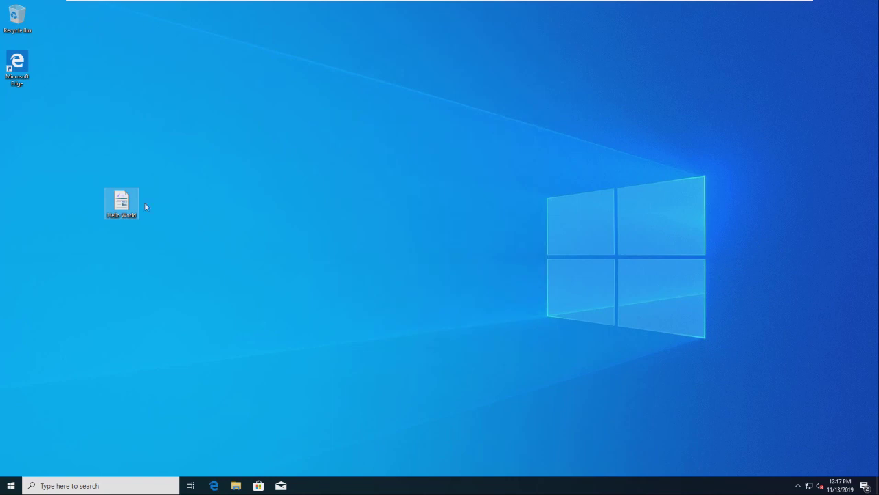
- Look at the SecureDoc Wipe File option for the Hello World file without running it
right_click(121, 199)
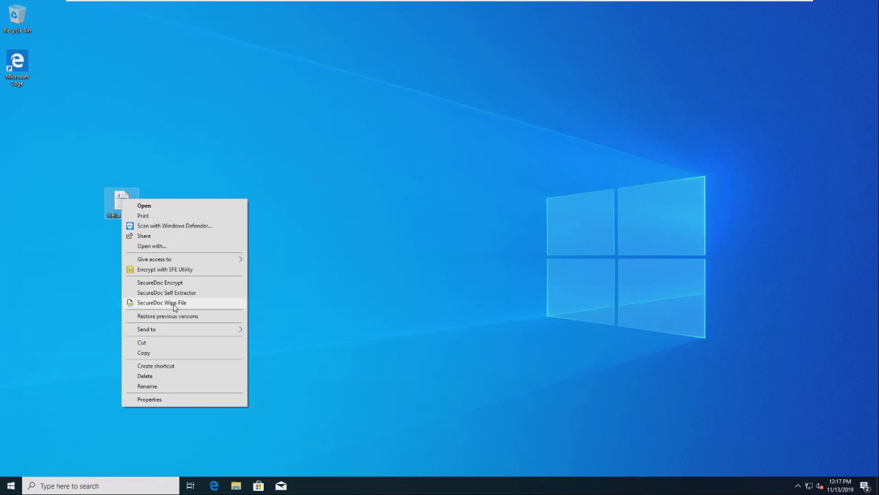
left_click(390, 265)
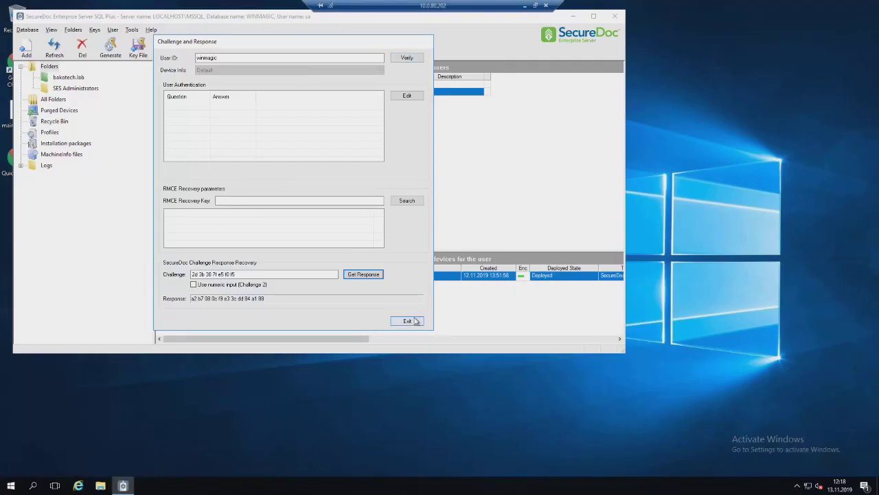
- Close the Challenge and Response dialog on the server and examine the folder encryption policy for \\dc\winmagic
left_click(408, 321)
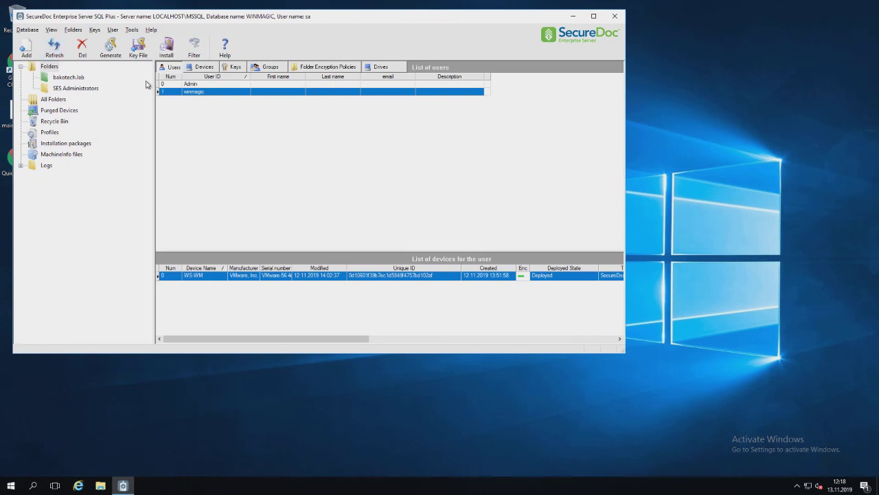
left_click(320, 69)
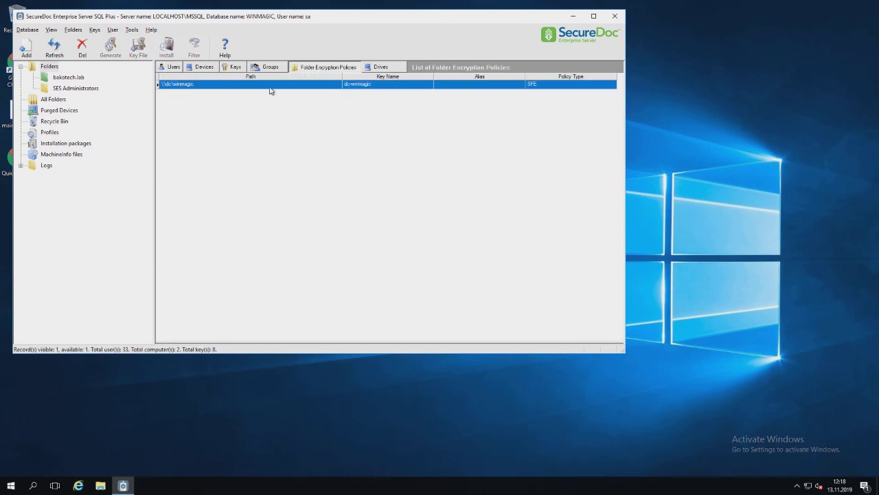
double_click(177, 85)
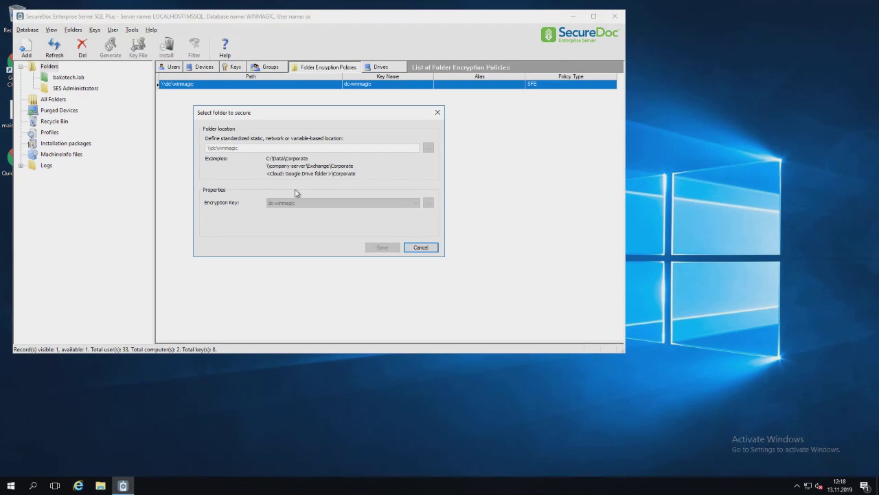
left_click(421, 248)
- Examine the assigned keys and folder encryption policies of the winmagic-guys group, then close its properties without changes
left_click(268, 66)
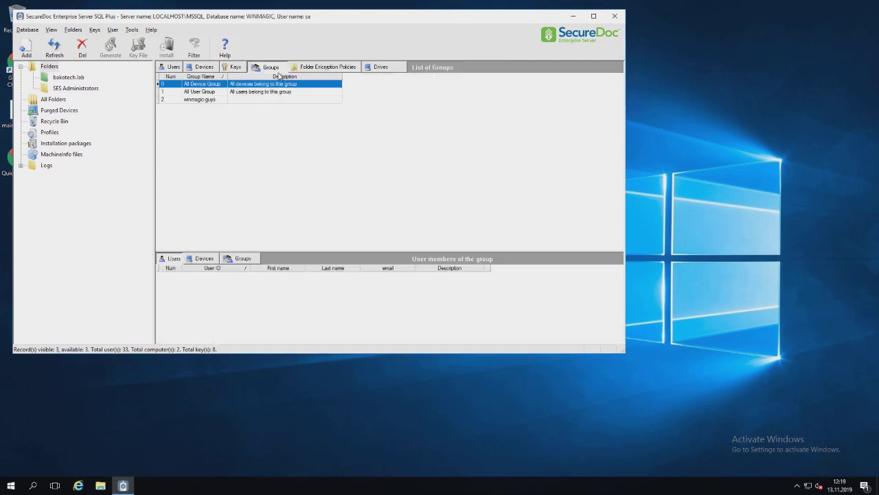
double_click(220, 102)
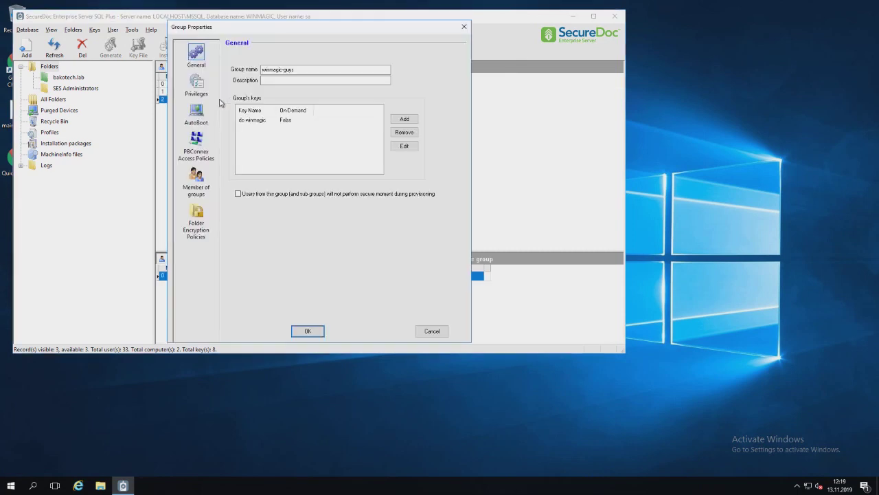
left_click(265, 119)
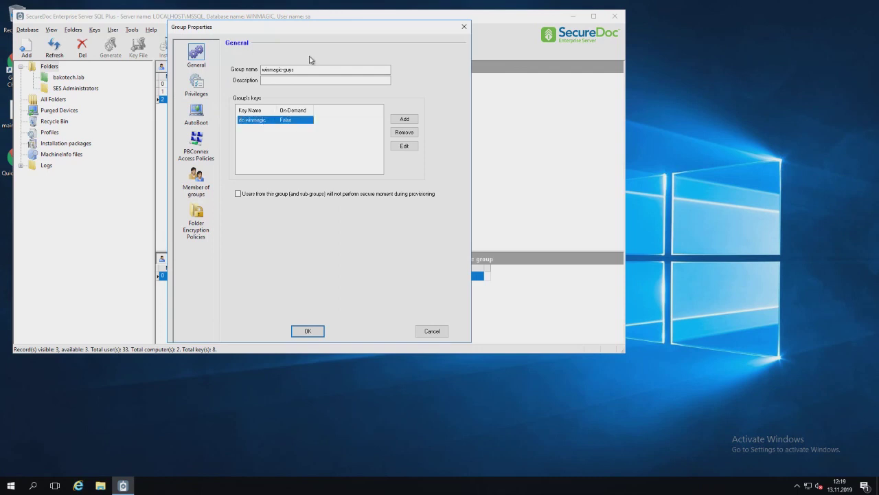
left_click_drag(325, 28, 514, 37)
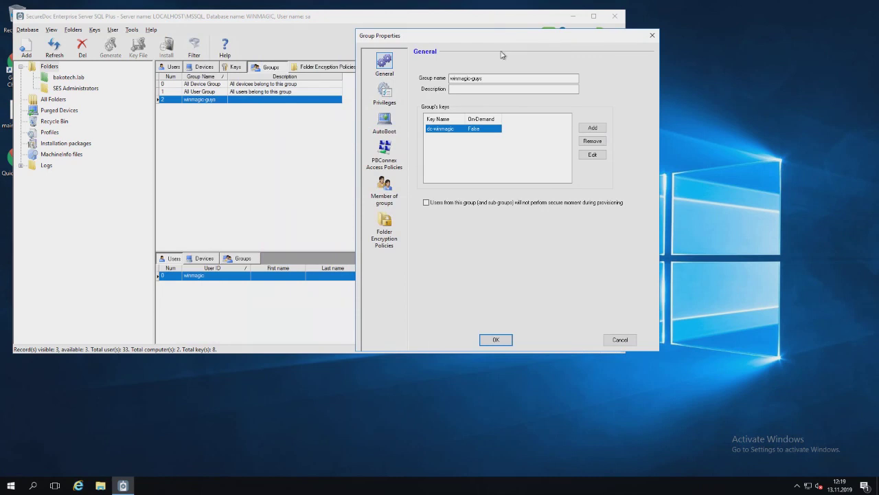
left_click(384, 221)
left_click(470, 100)
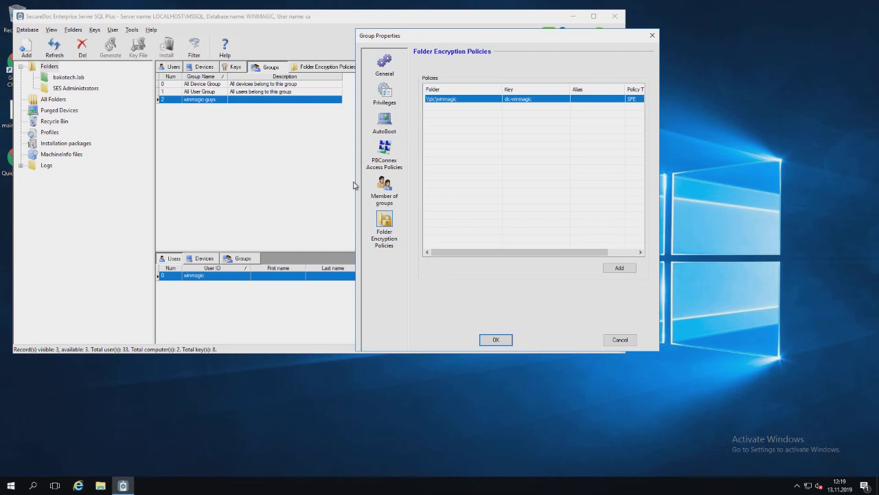
left_click(619, 340)
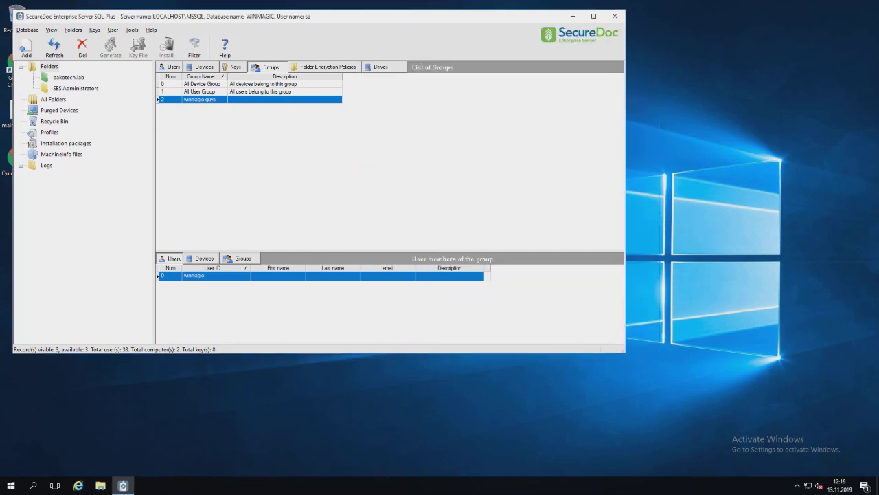
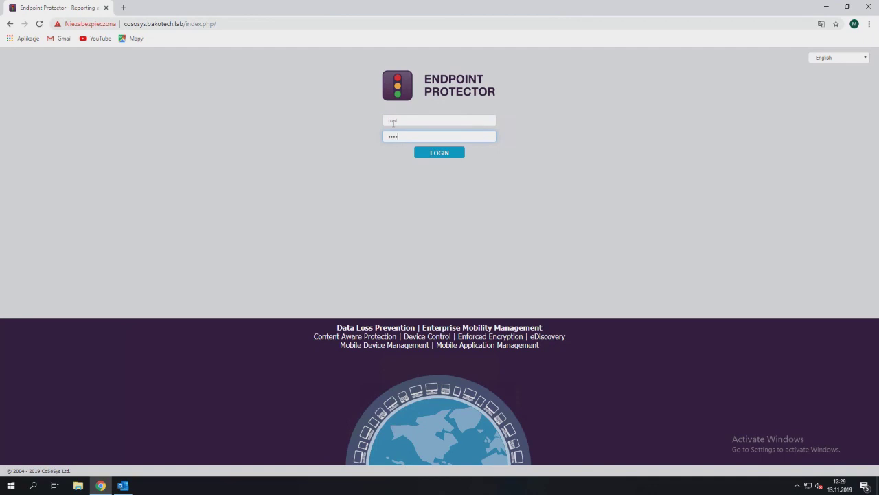
- Log in to the Endpoint Protector web console as root and open the Blacklists page
key("Return")
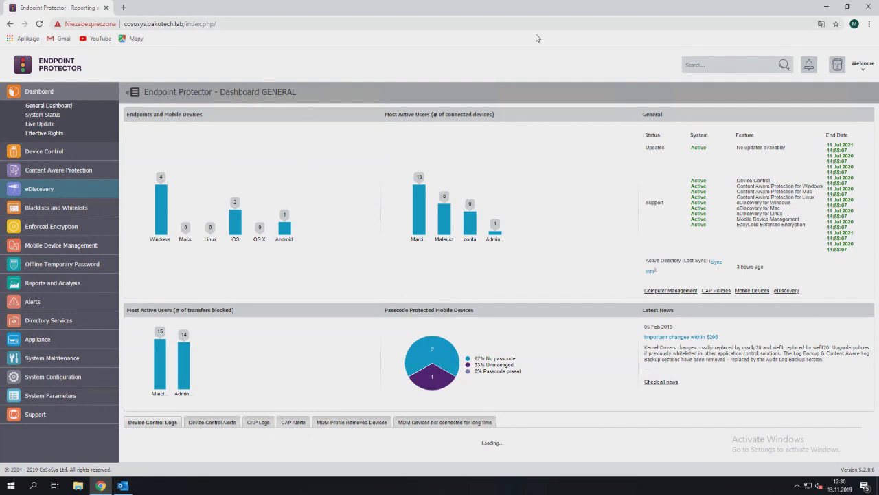
left_click(99, 207)
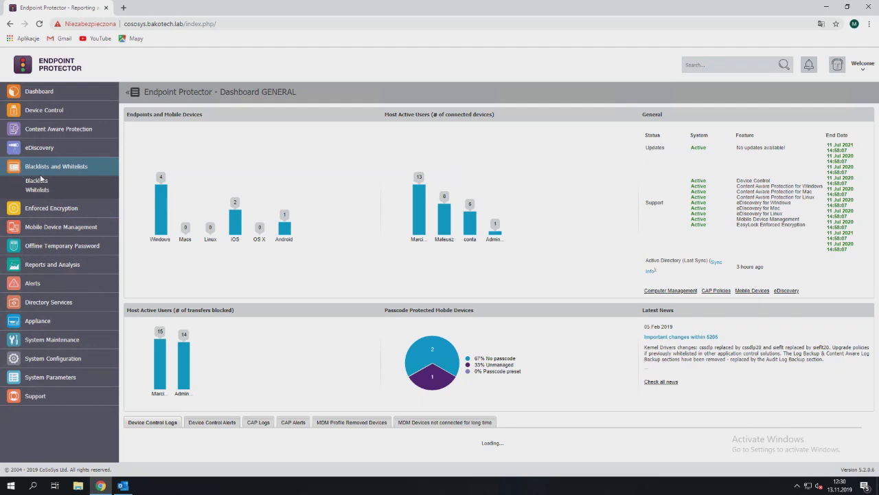
left_click(41, 180)
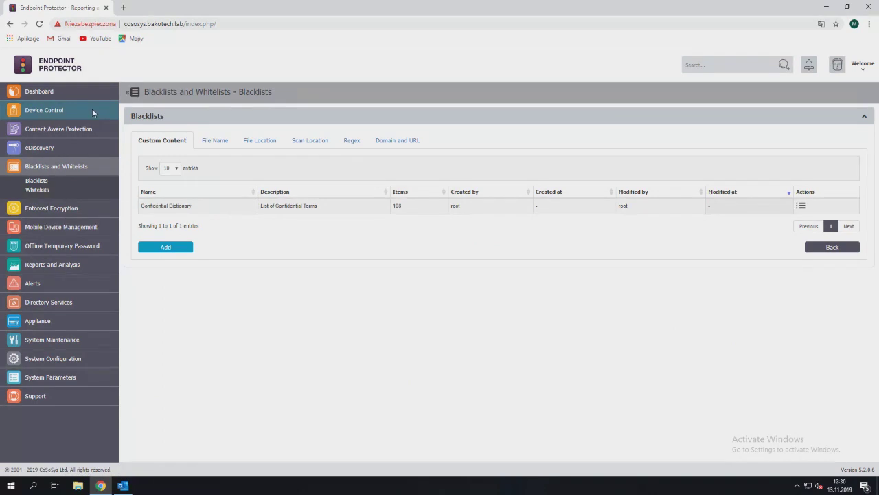
- Add a custom content blacklist named invoices, importing its dictionary from the keywords - invoice file, and save it
left_click(170, 245)
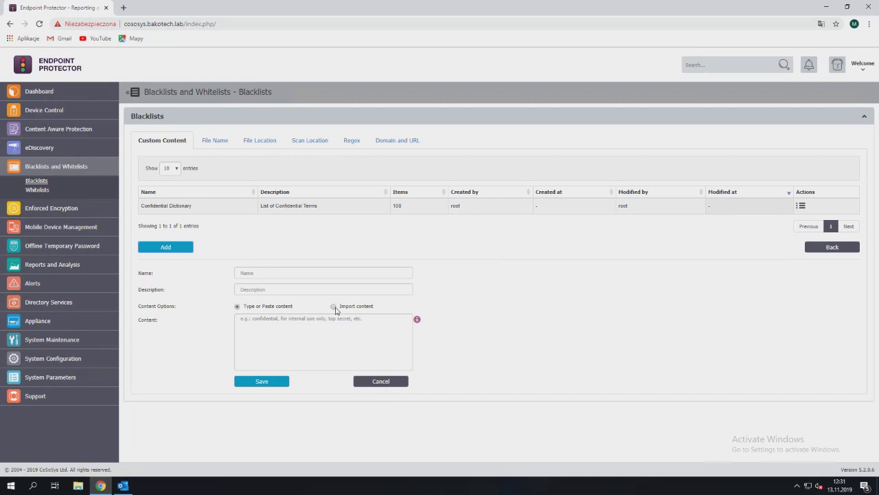
left_click(300, 273)
type("invoices")
left_click(351, 308)
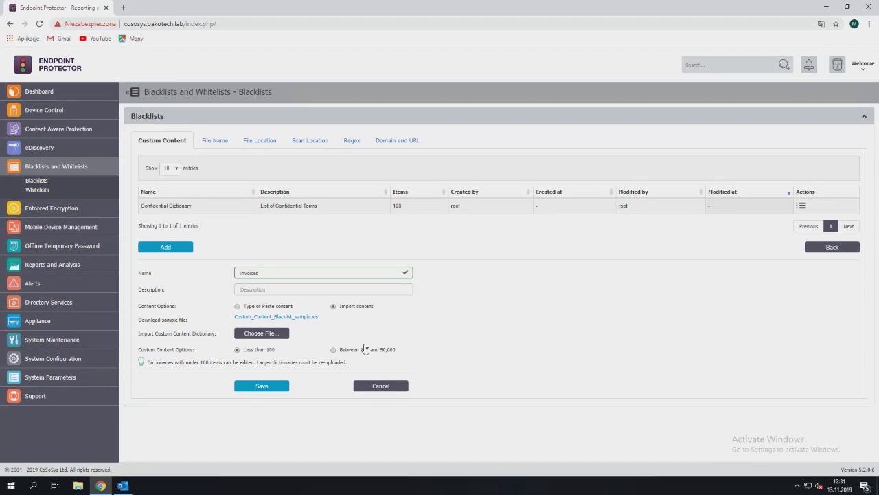
left_click(277, 333)
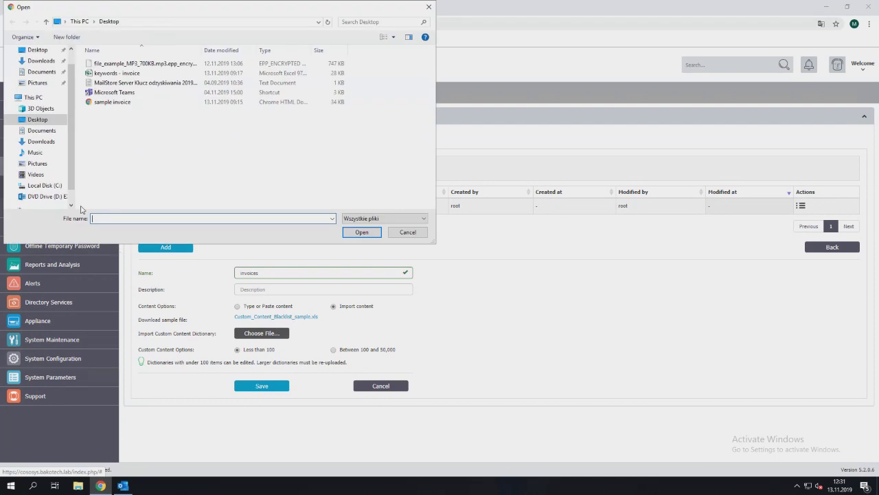
double_click(126, 74)
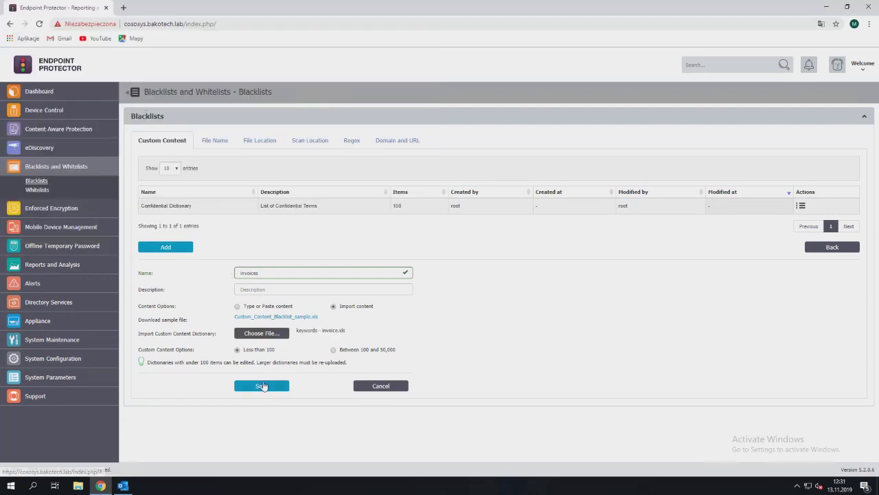
left_click(262, 385)
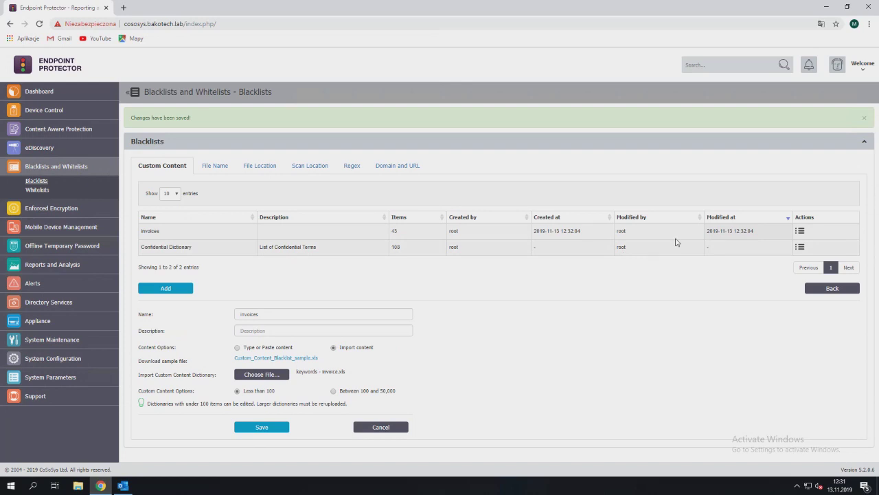
- Open the invoices blacklist for editing, review its list of invoice keywords and save the dictionary
left_click(801, 234)
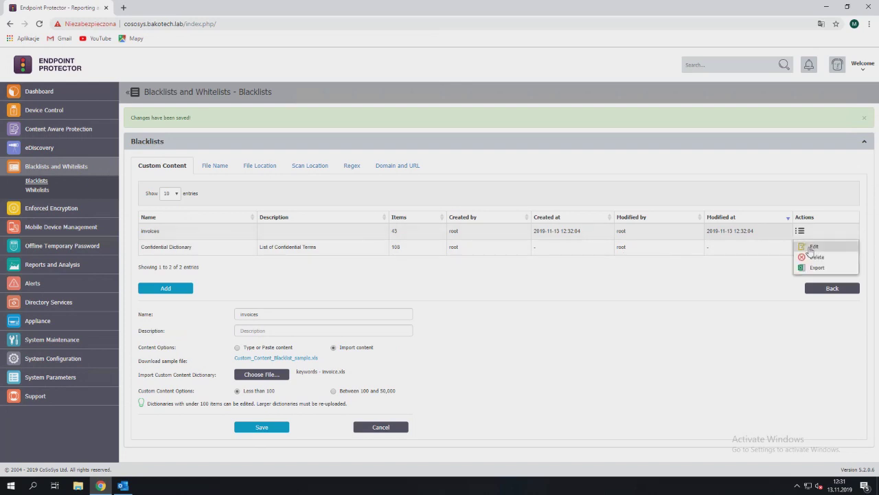
left_click(807, 246)
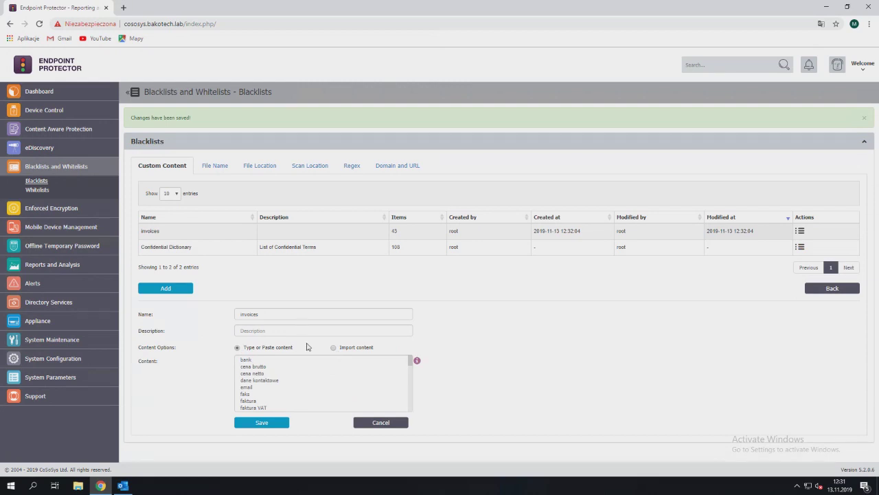
left_click(281, 358)
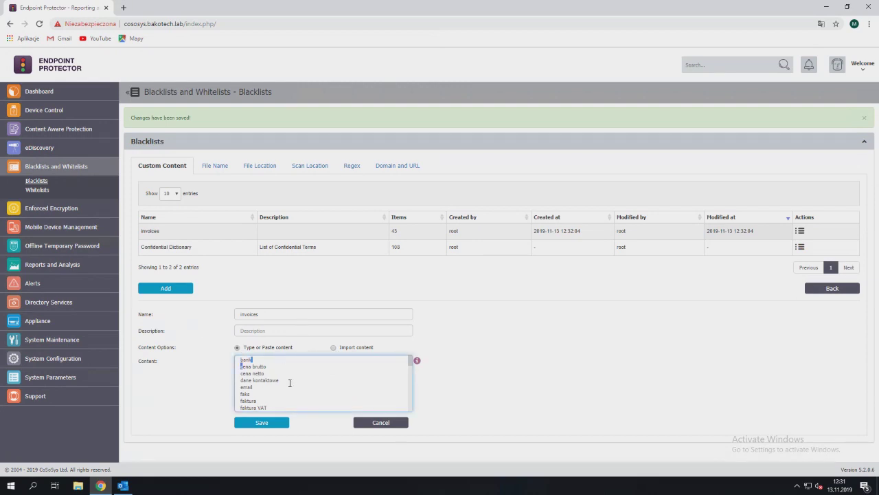
left_click(288, 387)
left_click(286, 394)
left_click(284, 402)
scroll(284, 403, "down", 1)
left_click(274, 363)
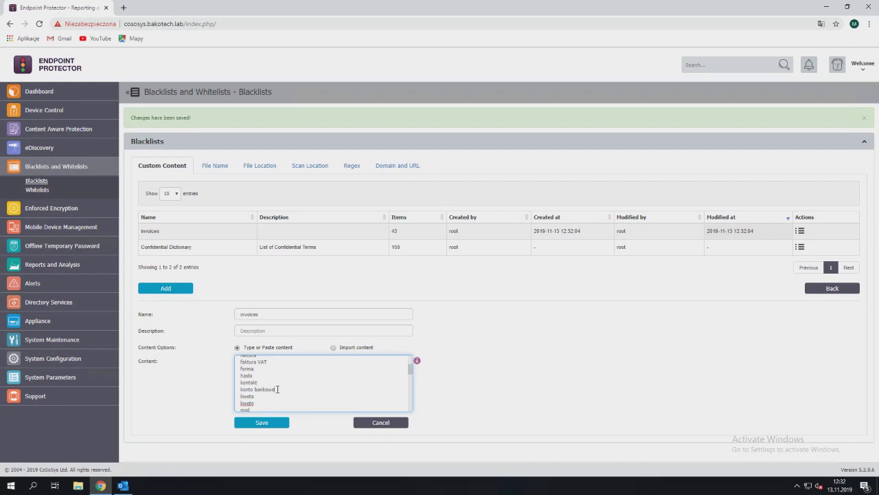
left_click(277, 389)
scroll(274, 396, "down", 2)
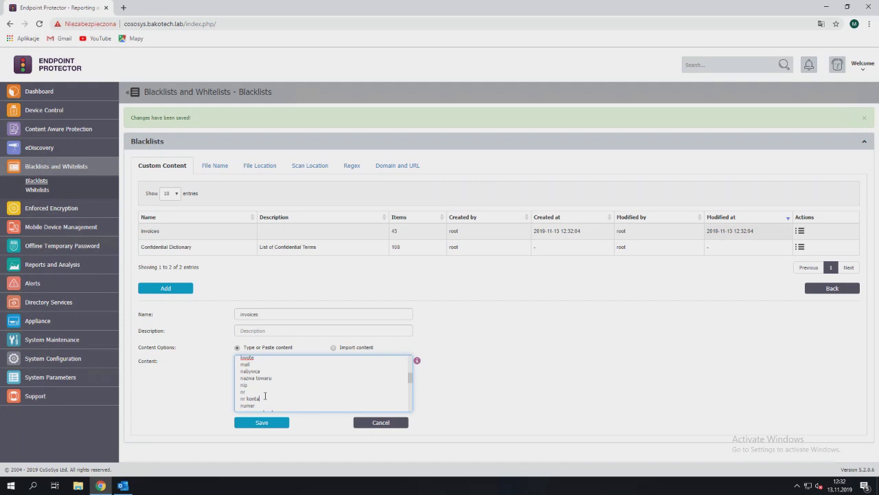
scroll(265, 396, "down", 2)
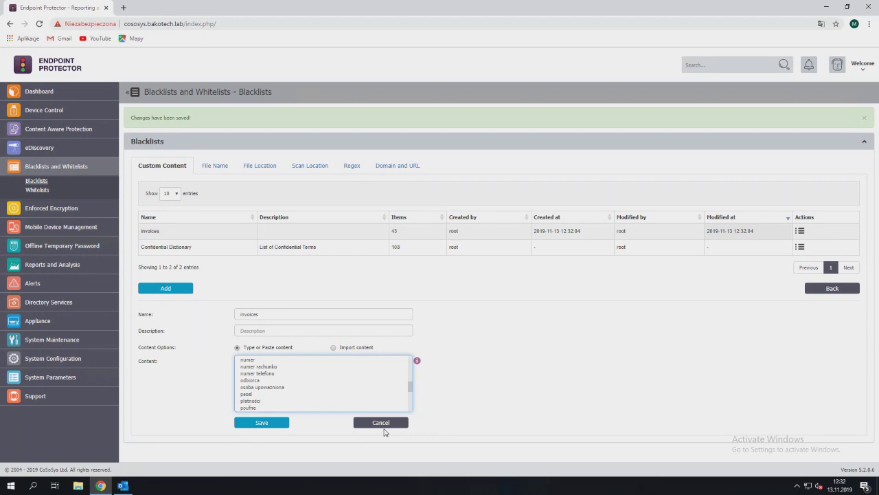
left_click(261, 422)
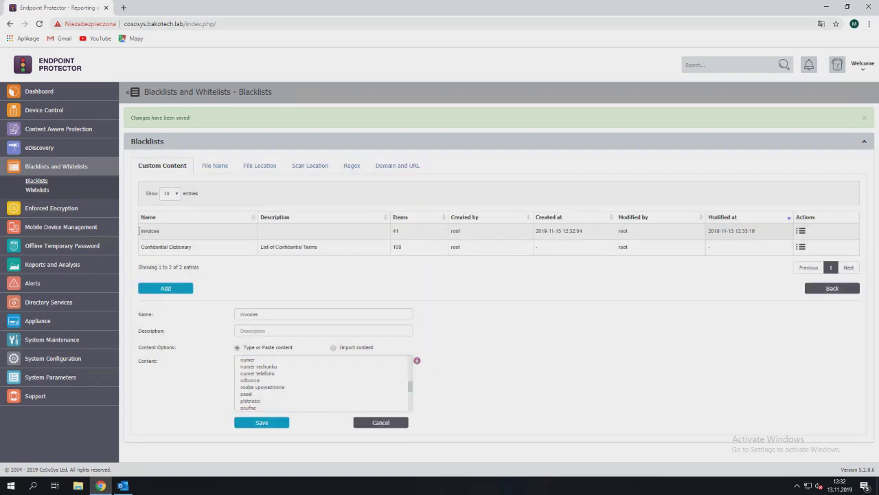
- Examine the domains listed in the Trusted e-mail domain whitelist and leave its editing form without saving
left_click(39, 190)
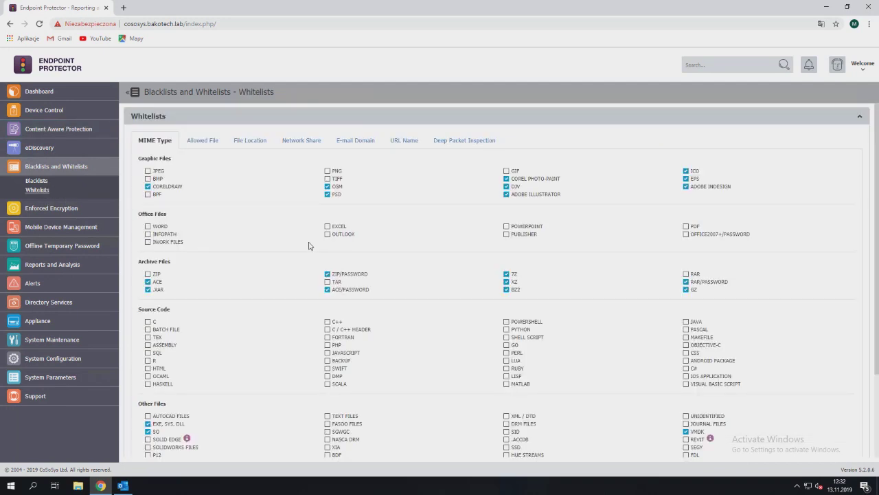
left_click(360, 143)
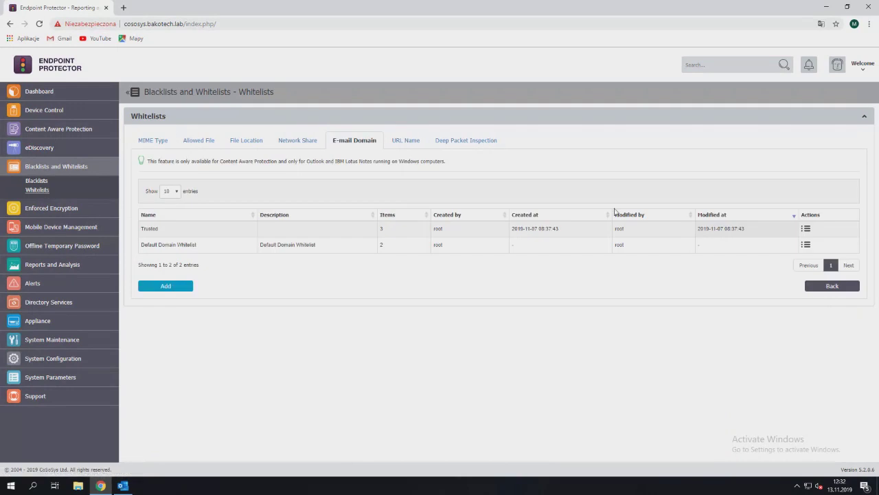
left_click(806, 231)
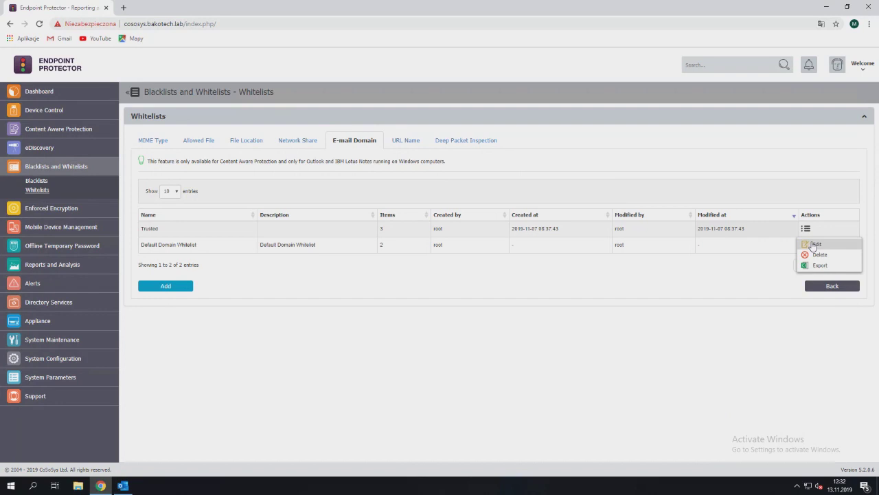
left_click(814, 244)
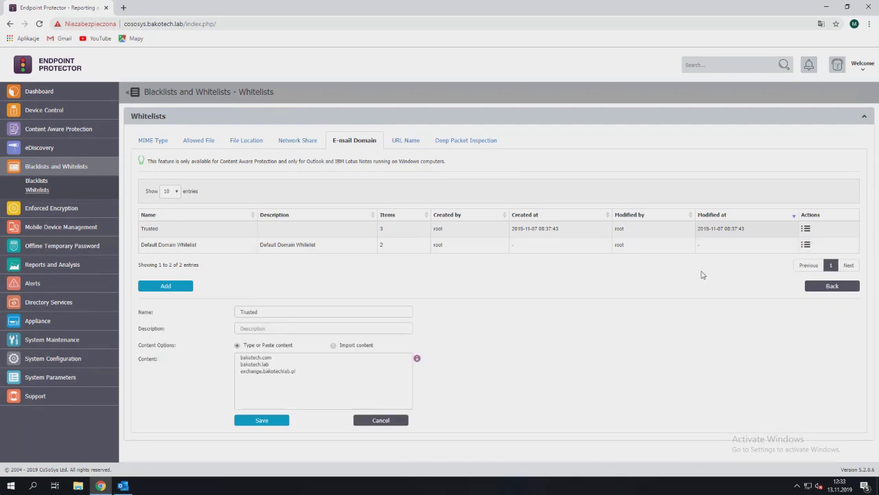
left_click(315, 380)
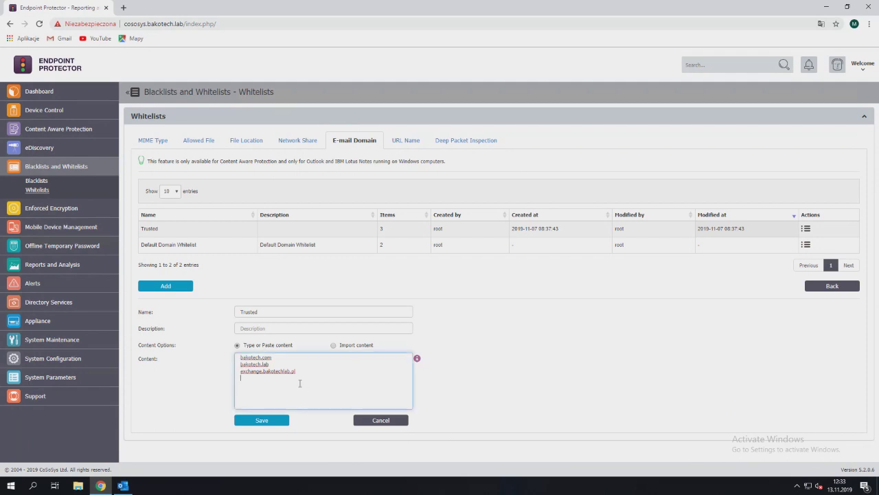
key("ctrl+a")
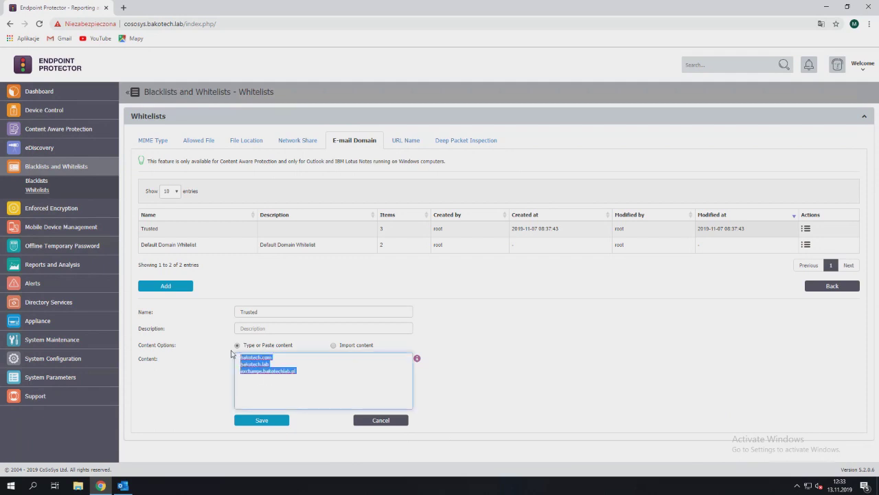
left_click(293, 384)
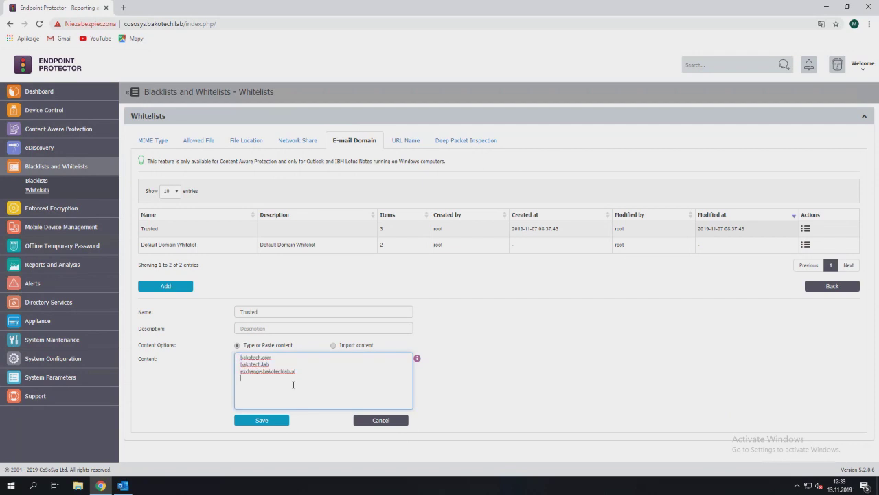
left_click_drag(245, 370, 237, 365)
left_click(284, 357)
left_click(389, 424)
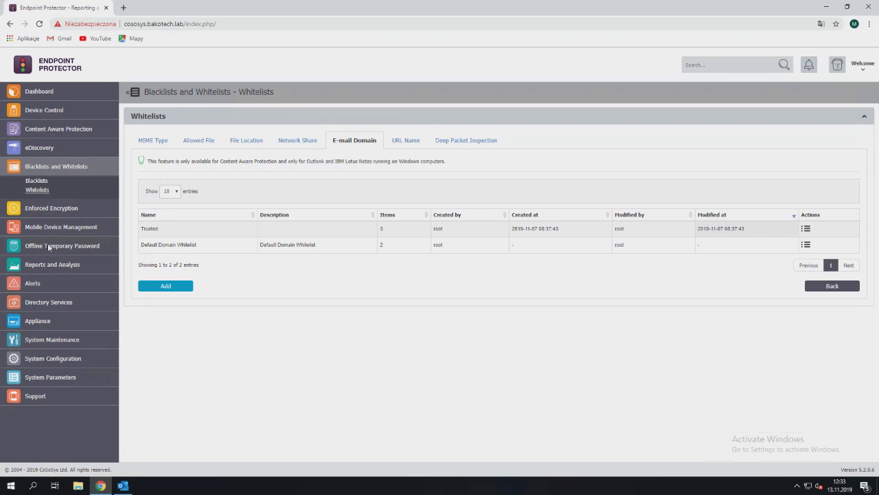
- Open the EXC - email whitelist content aware policy for editing and examine its policy action and threat threshold
left_click(47, 129)
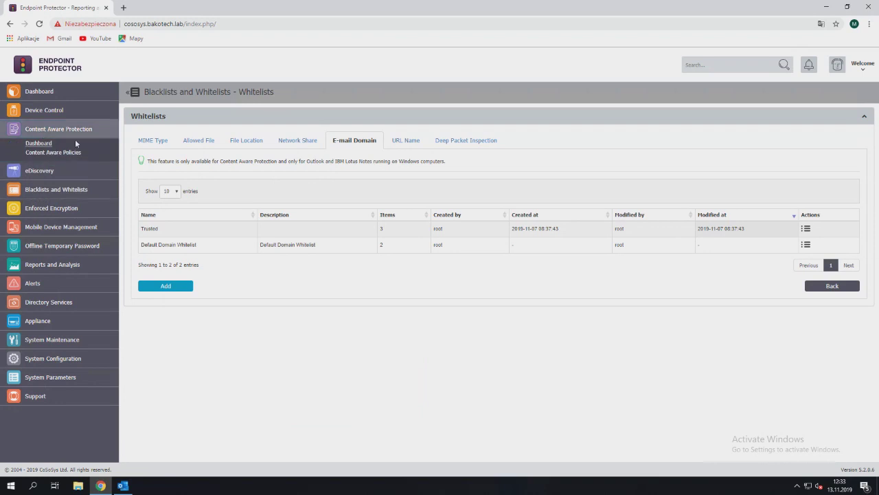
left_click(68, 153)
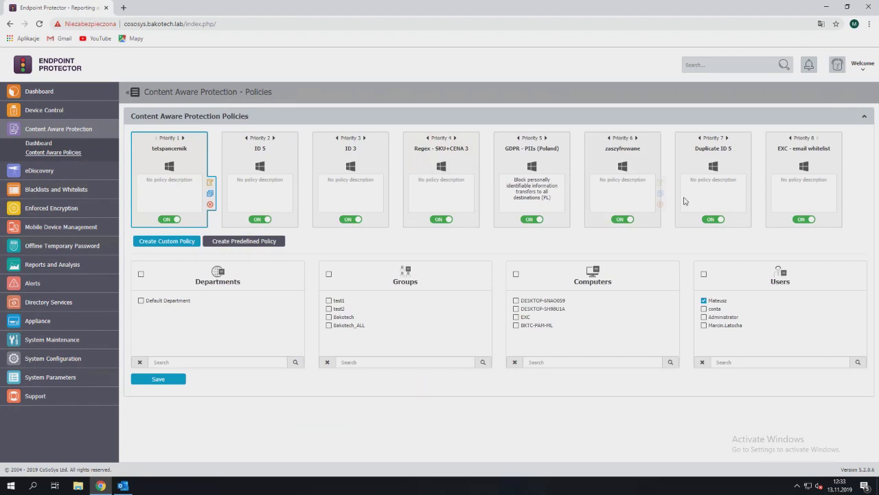
left_click(803, 163)
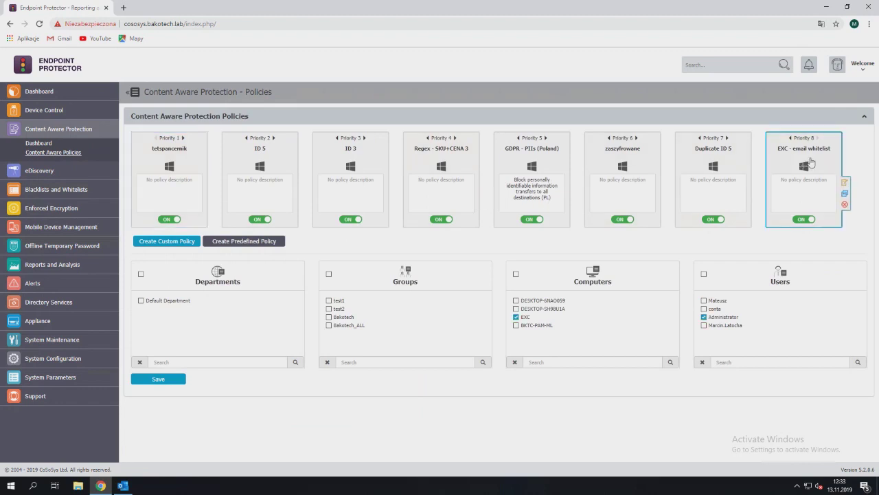
left_click(845, 181)
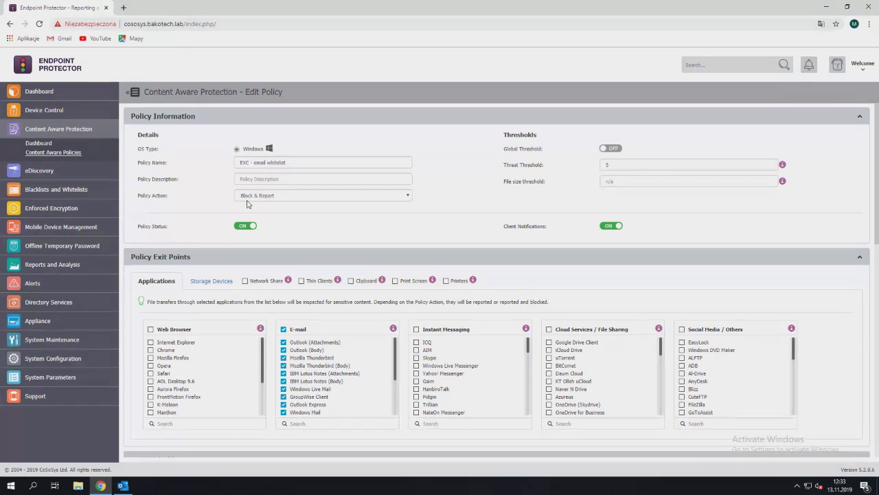
double_click(612, 167)
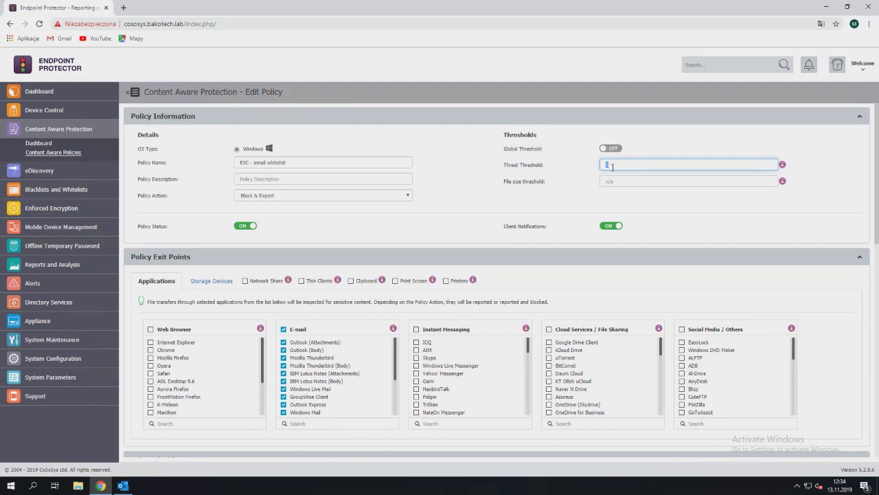
left_click(245, 207)
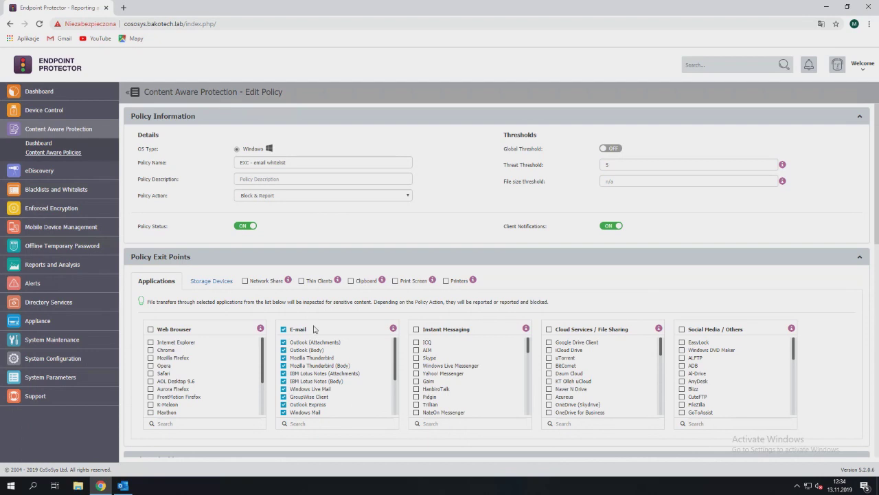
- Select the invoices dictionary as custom content in the policy's blacklists
scroll(335, 301, "down", 2)
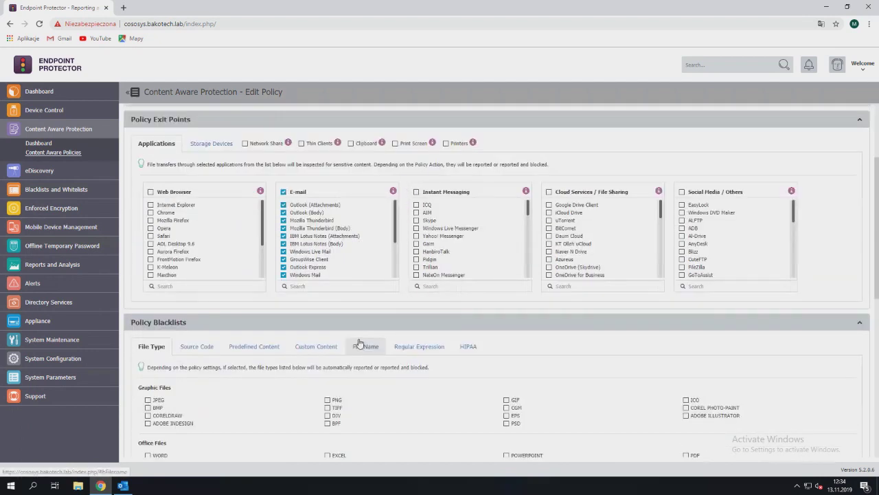
left_click(299, 348)
scroll(292, 352, "down", 1)
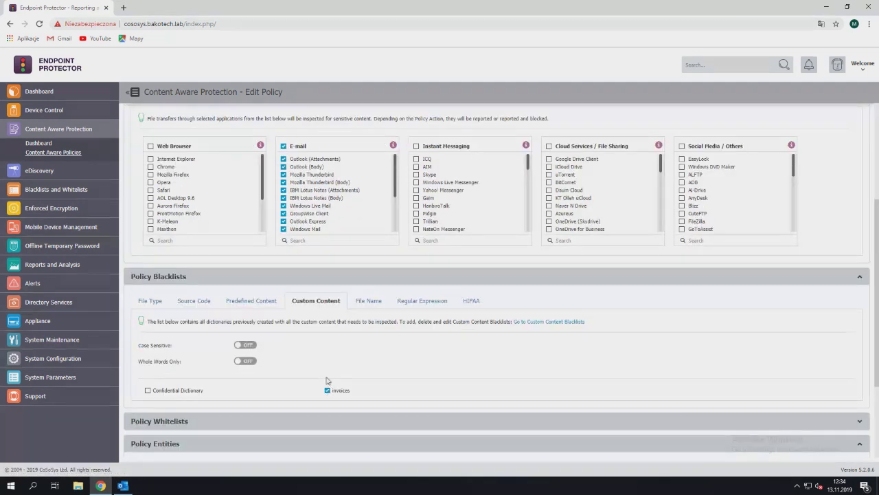
scroll(330, 378, "down", 1)
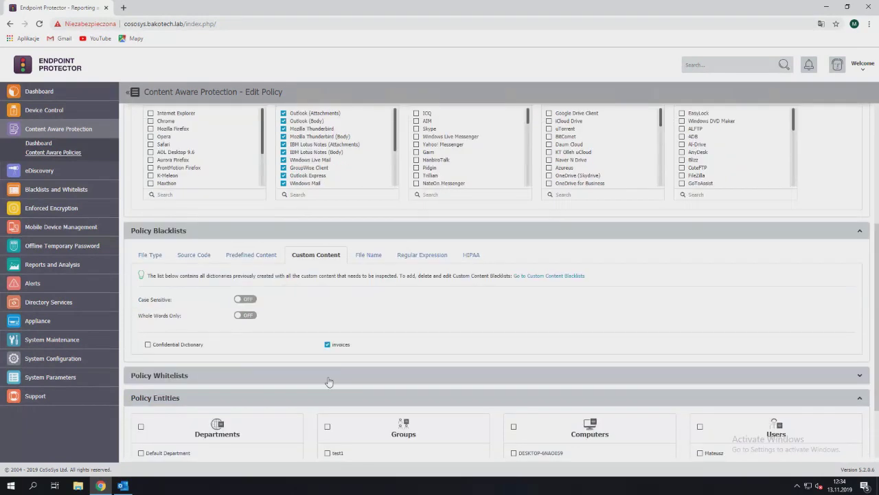
- Review the policy's e-mail domain whitelists and assigned entities, and save the EXC - email whitelist policy
left_click(328, 381)
scroll(328, 382, "down", 2)
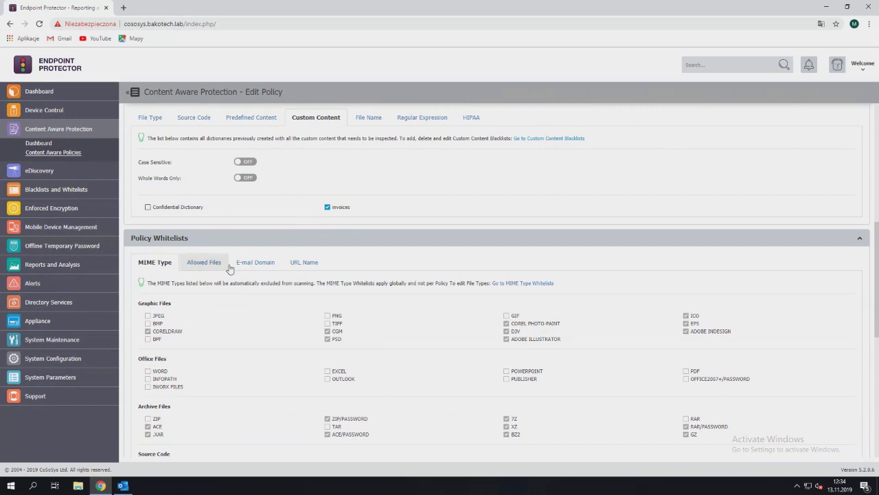
left_click(254, 262)
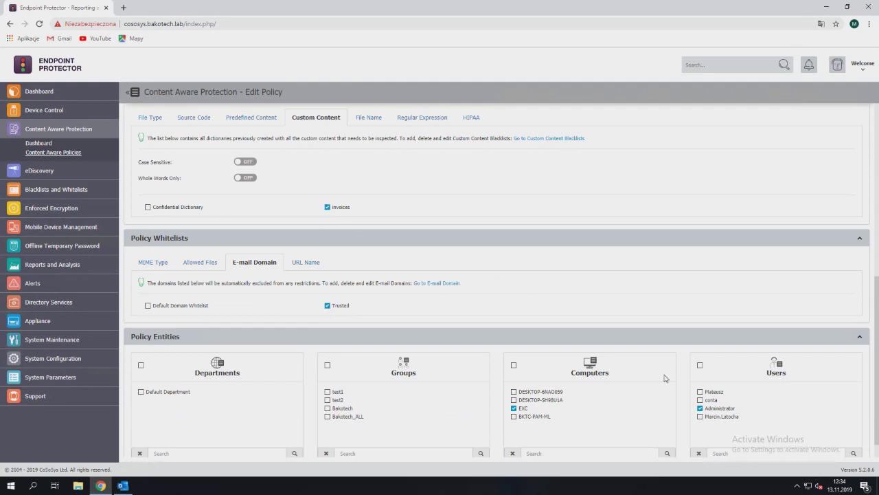
scroll(160, 468, "down", 1)
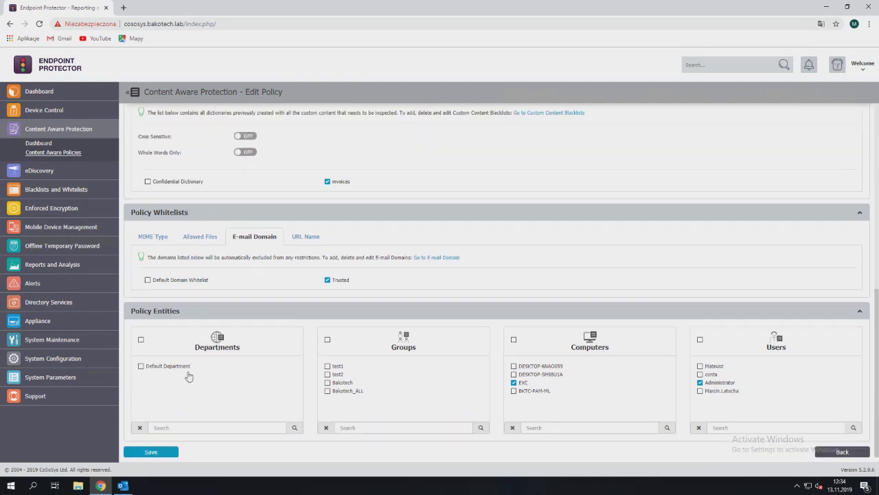
left_click(151, 452)
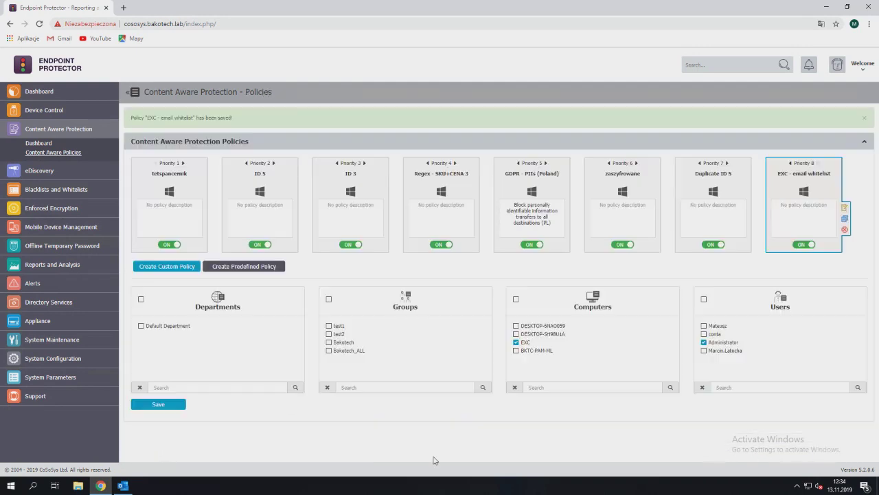
- Update the policies on this computer through the Endpoint Protector client
left_click(797, 485)
right_click(807, 450)
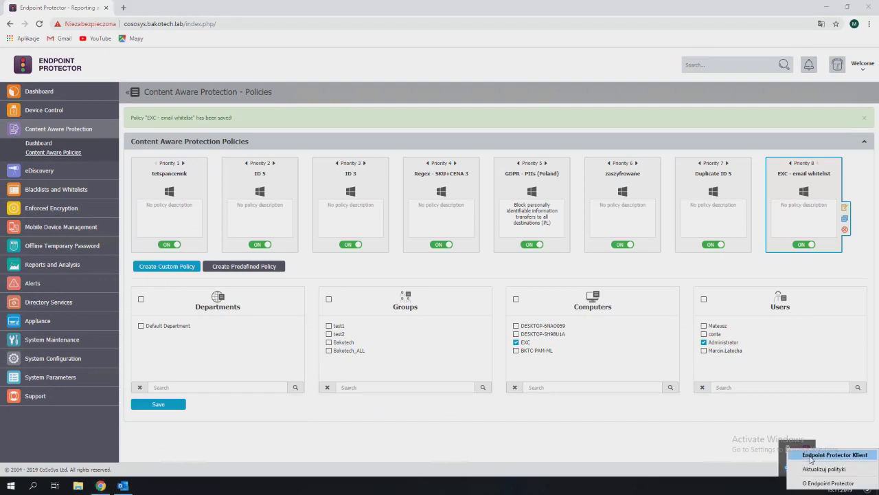
left_click(821, 470)
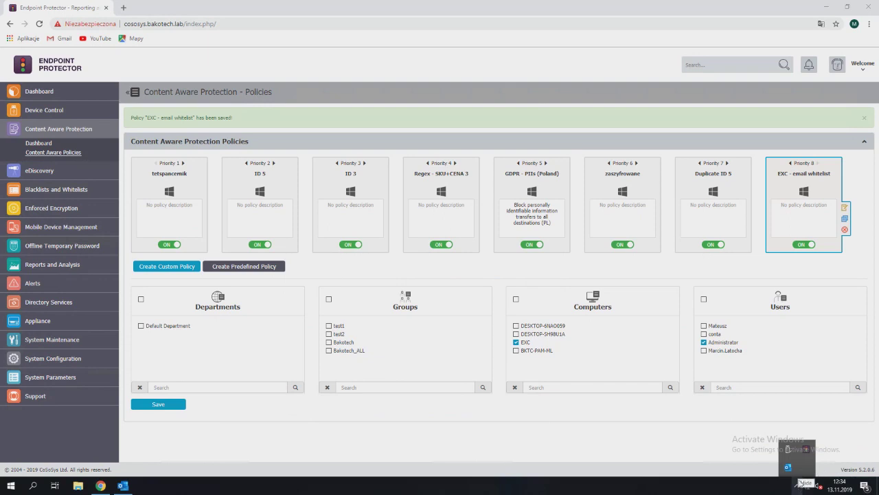
- Run the policy update from the Endpoint Protector client once more and collapse the hidden tray icons
right_click(806, 450)
left_click(822, 467)
left_click(798, 487)
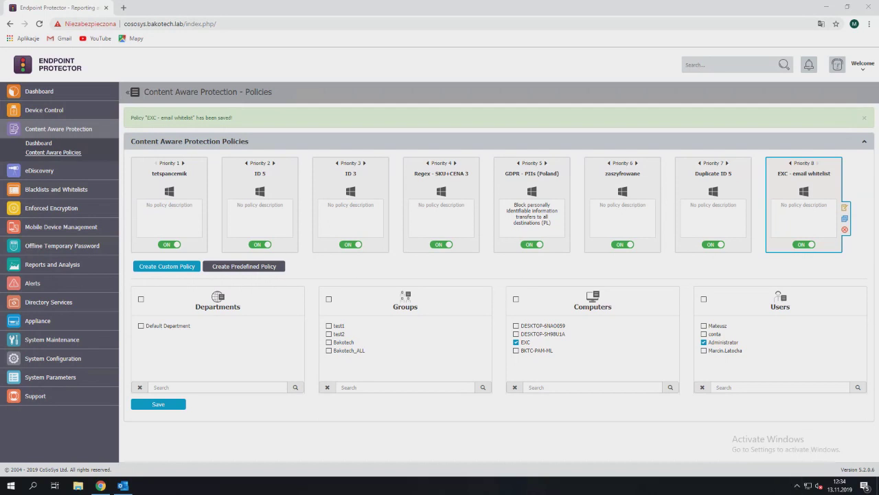
- Switch to Outlook and compose a message to the external Gmail contact with the subject "invoice for you" and a smiley as body
left_click(123, 486)
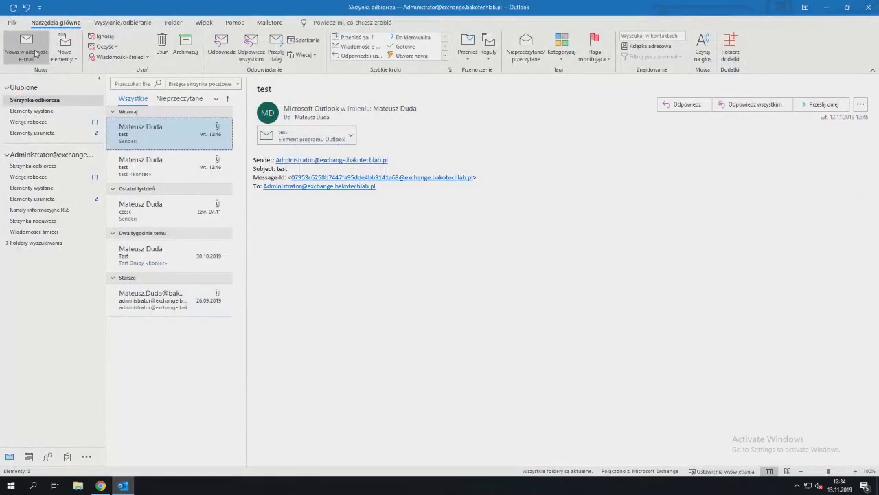
left_click(34, 49)
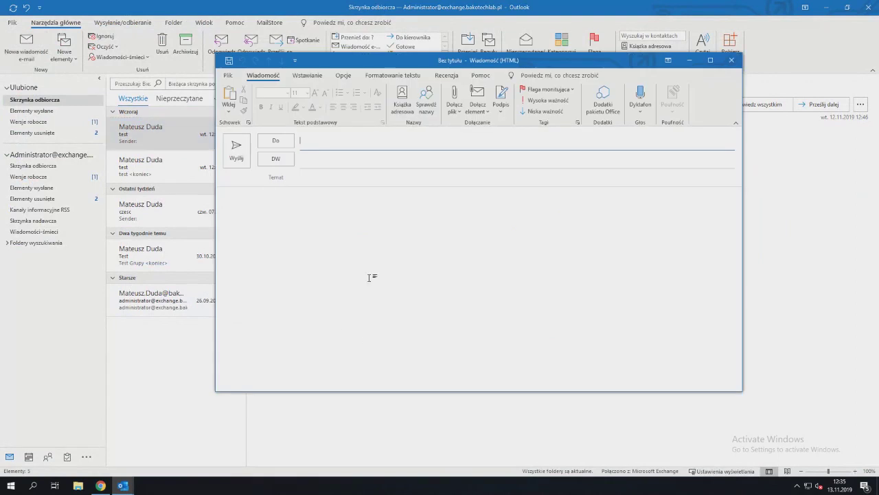
type("mate")
left_click(382, 184)
left_click(382, 183)
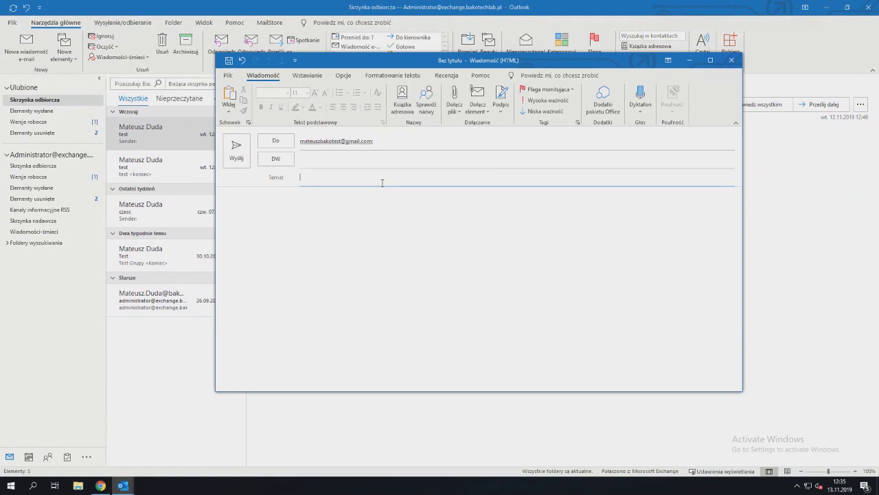
type("invoice (")
key("Tab")
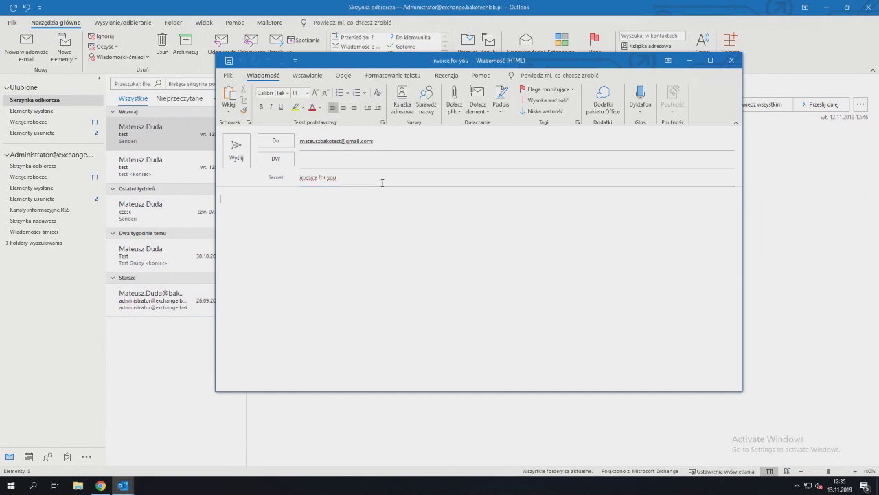
type(":)")
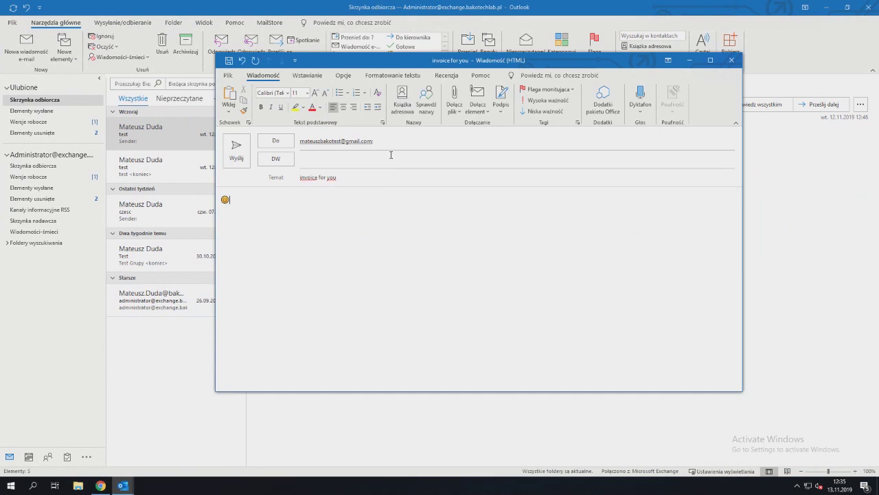
- Attach sample invoice.pdf from the recent files to the message and try to send it to the external recipient
left_click(457, 109)
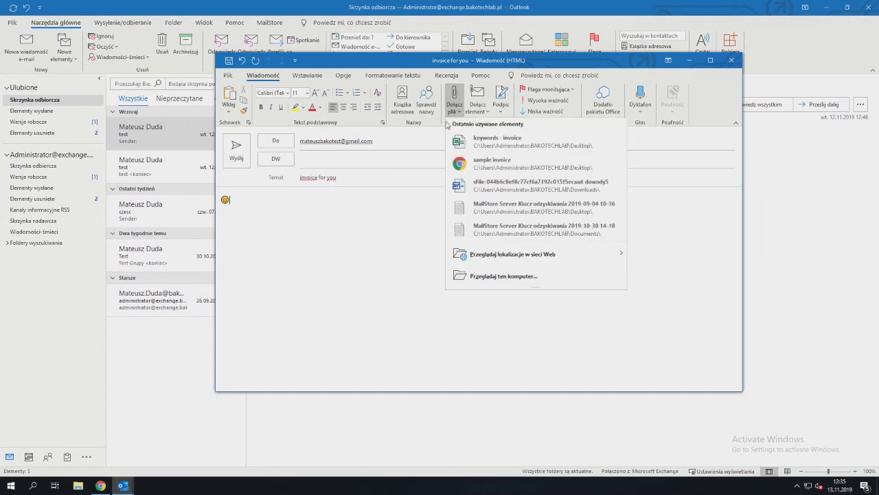
left_click(496, 166)
left_click(238, 152)
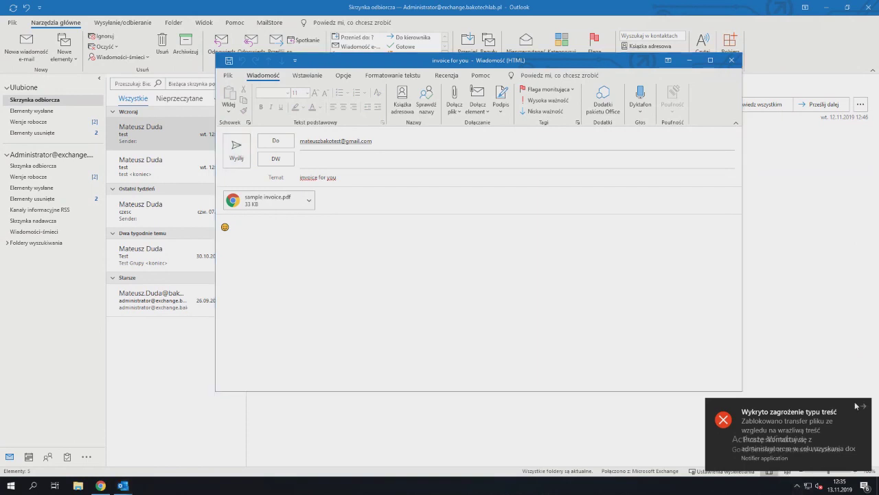
- Set the Endpoint Protector client's language to English, close the client, and try sending the invoice message again
left_click(798, 485)
right_click(807, 451)
left_click(807, 453)
left_click(763, 205)
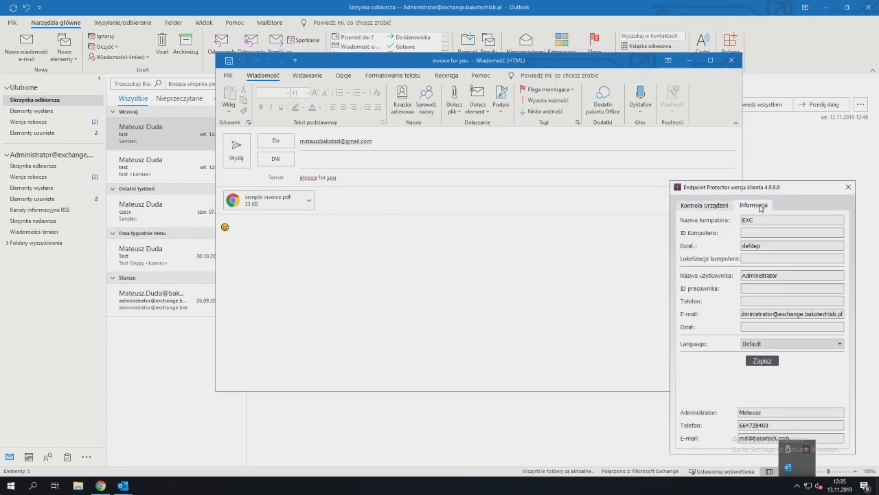
left_click(802, 343)
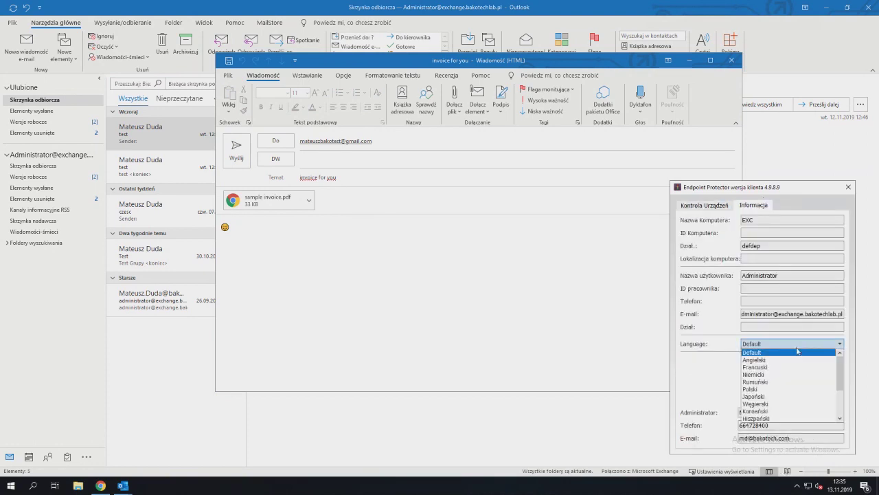
left_click(768, 352)
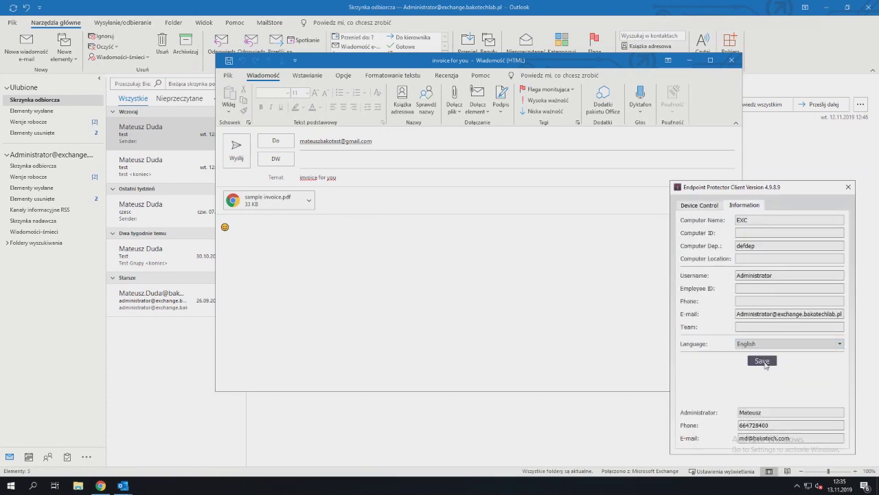
left_click(848, 187)
left_click(237, 148)
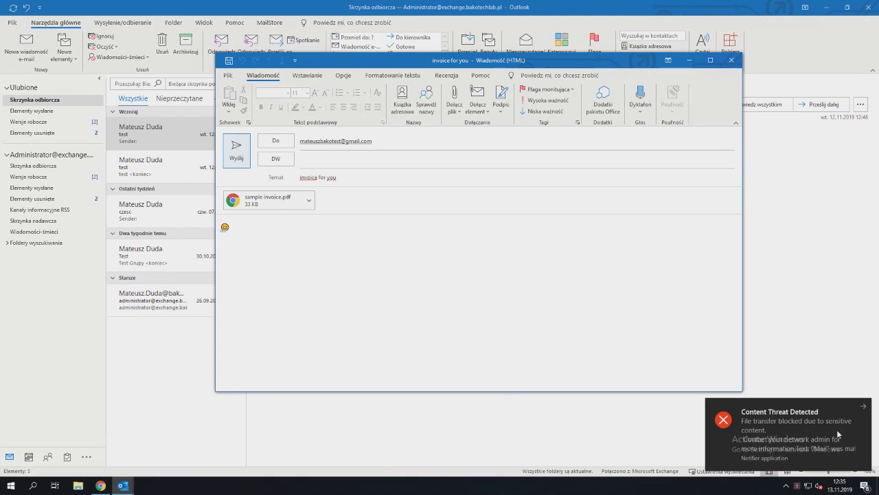
- Replace the message's recipient with the suggested bakotech.lab administrator contact and send the invoice message
left_click(387, 143)
key("ctrl+a")
key("BackSpace")
type("a")
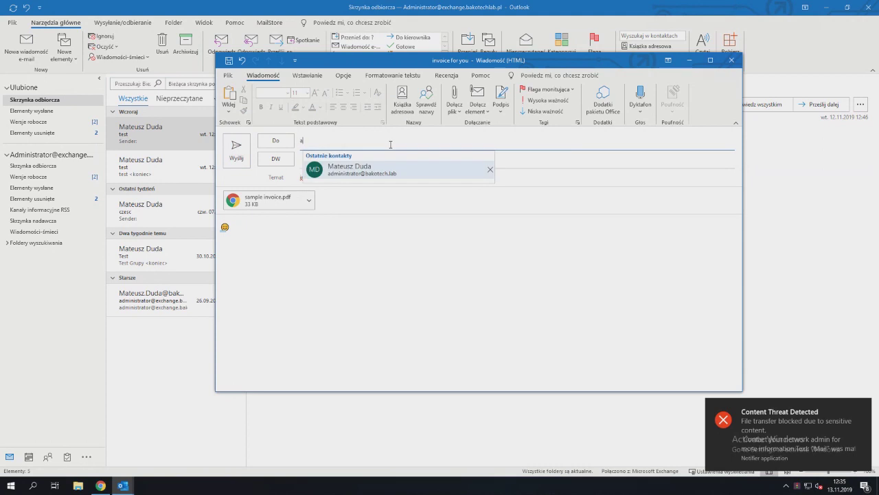
left_click(389, 169)
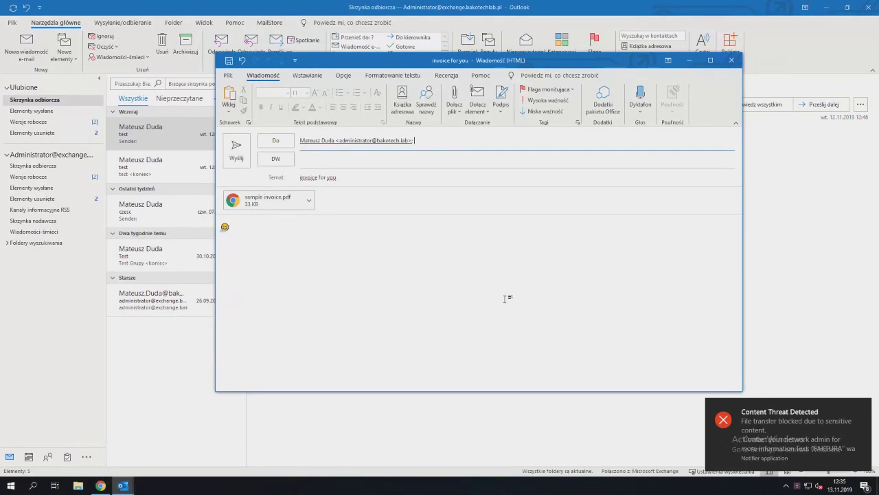
left_click(863, 408)
left_click(275, 300)
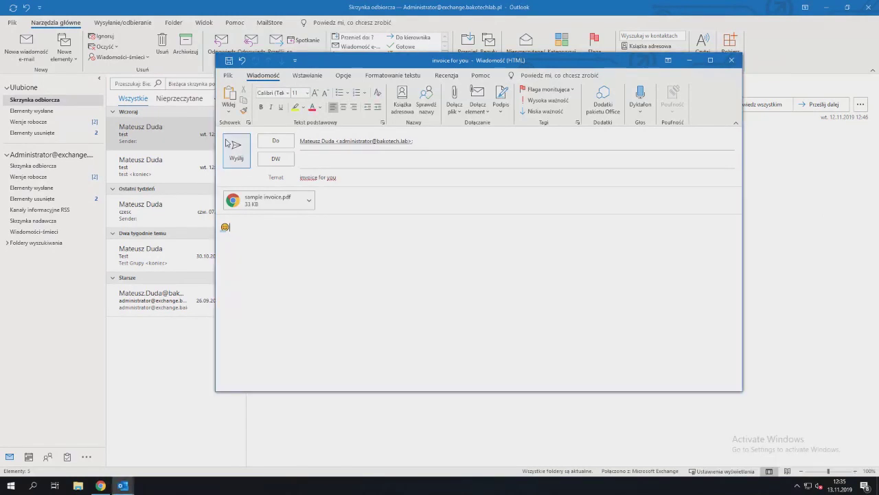
left_click(236, 146)
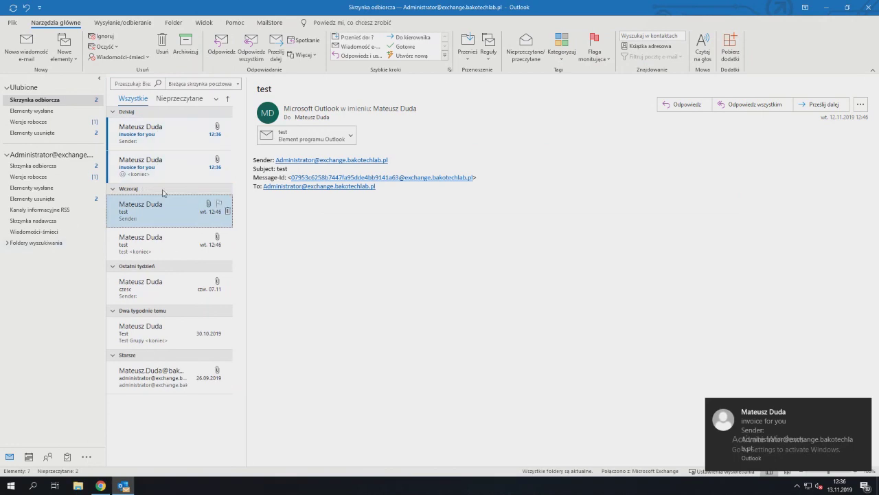
- Switch to Endpoint Protector in Chrome, open the Device Control global rights, and examine the access options for USB Storage Device
left_click(101, 486)
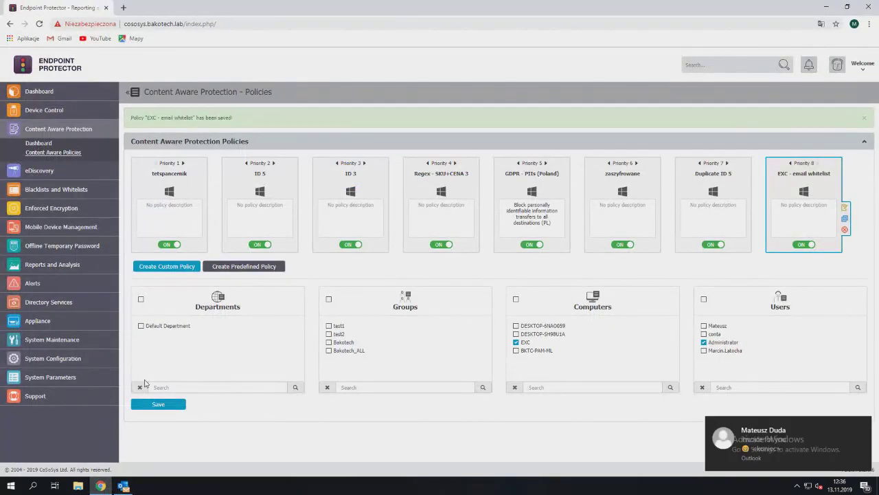
left_click(58, 209)
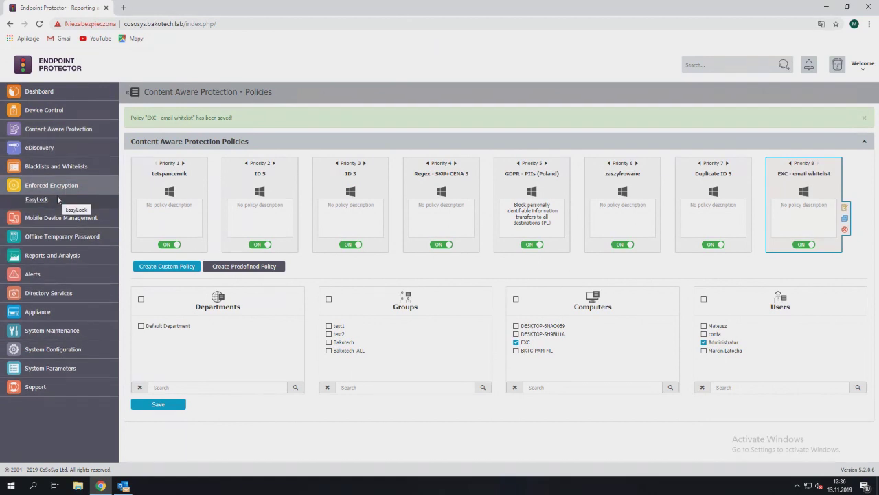
left_click(44, 110)
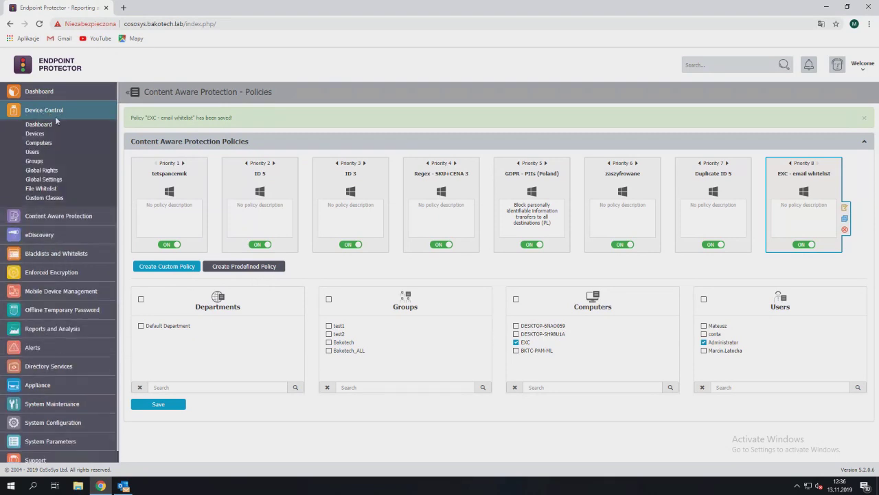
left_click(55, 173)
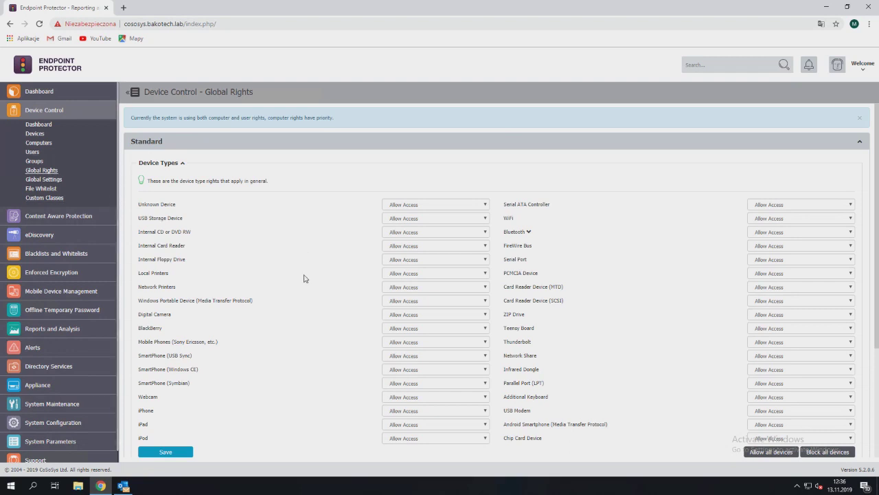
left_click(391, 219)
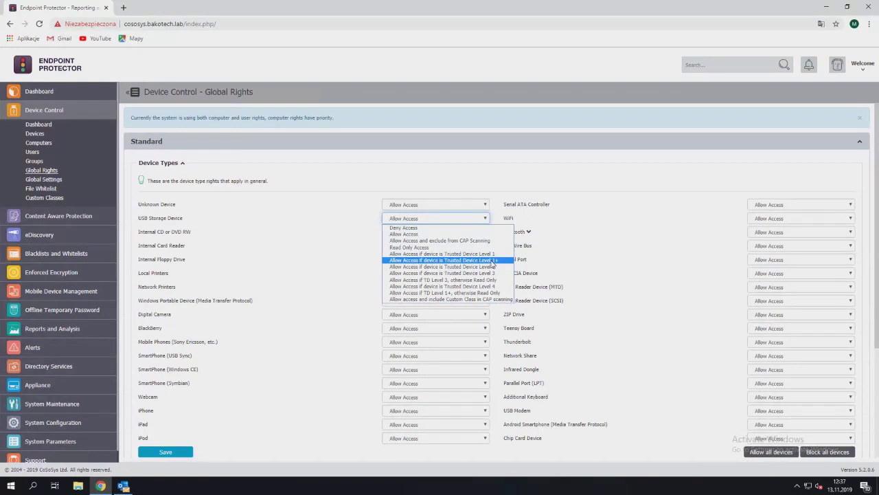
left_click(283, 275)
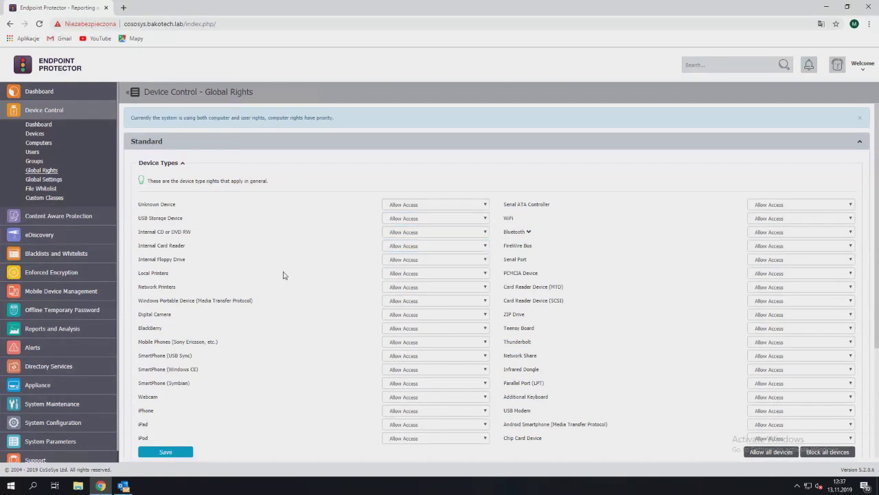
- Start adding a device under Already Existing Devices and set the wizard's adding method to Existing Device (Wizard)
scroll(283, 275, "down", 3)
left_click(181, 392)
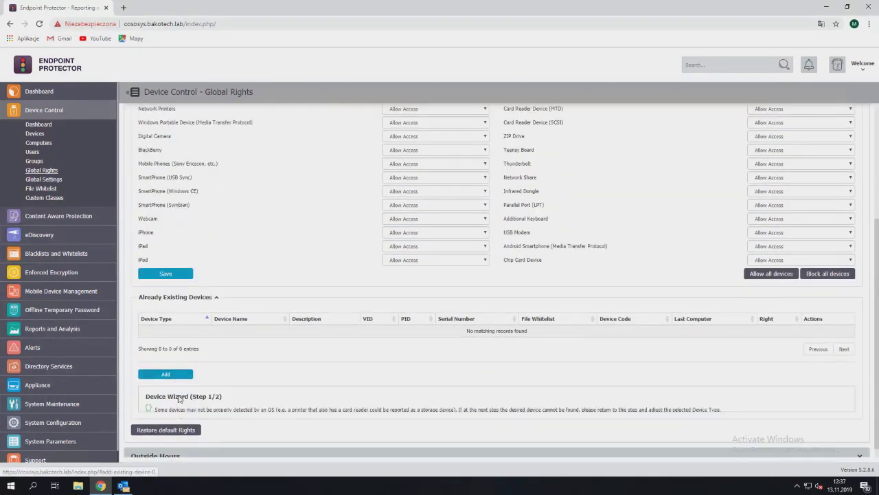
scroll(181, 399, "down", 2)
left_click(298, 372)
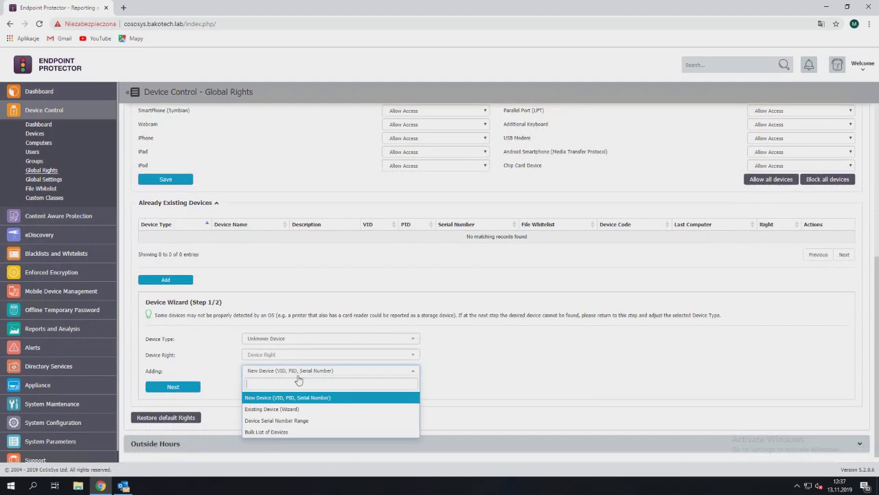
left_click(298, 409)
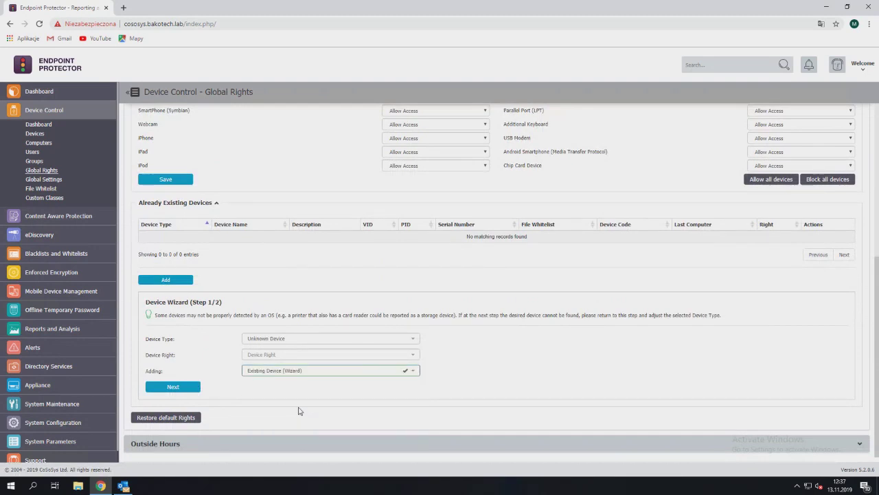